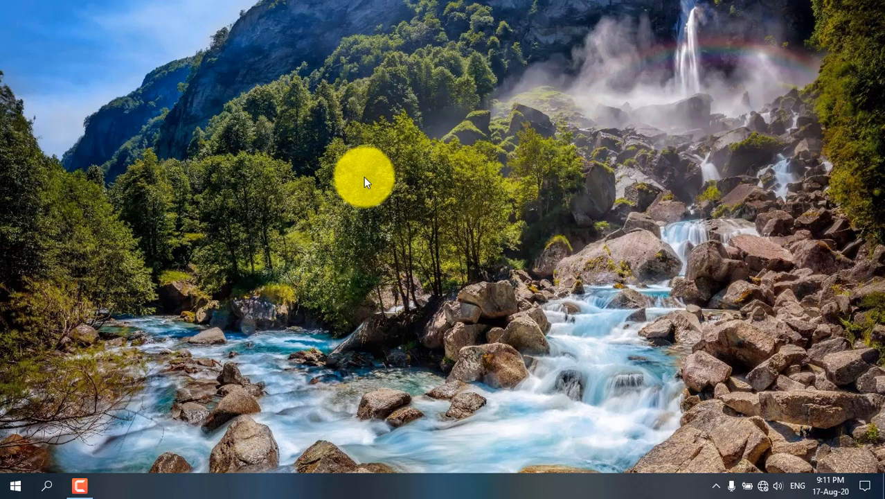
pyautogui.rightClick(365, 178)
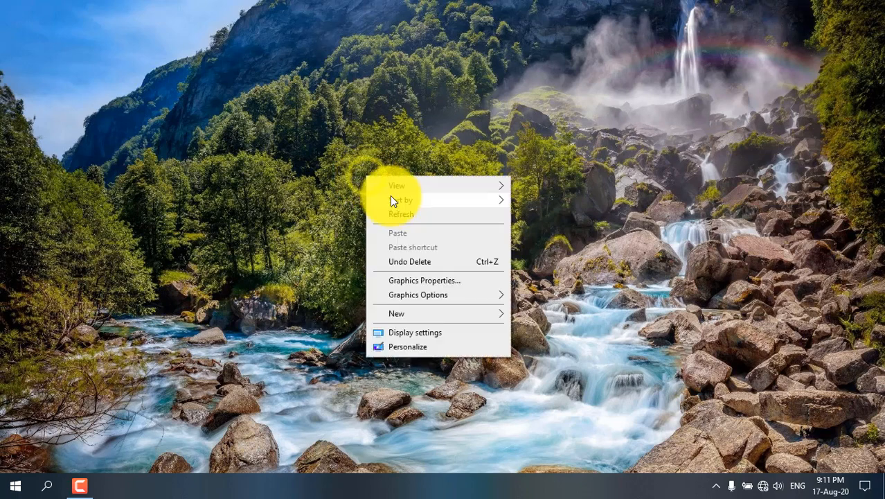
pyautogui.click(408, 217)
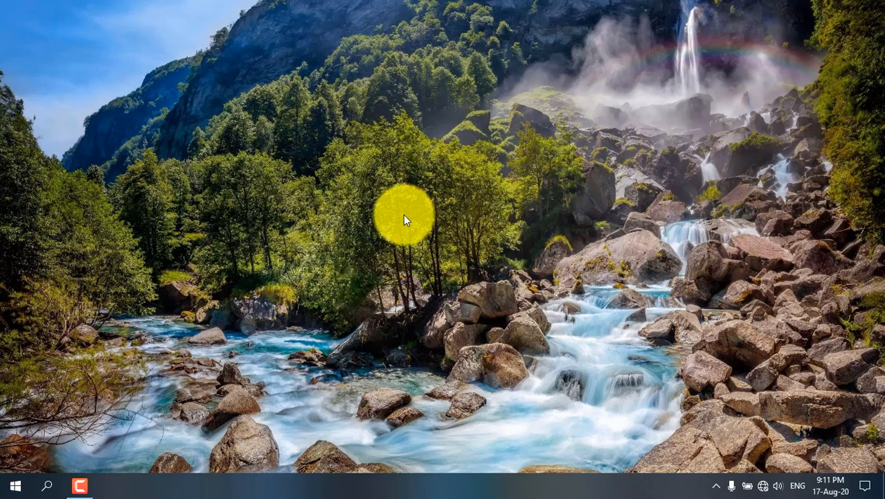
pyautogui.rightClick(309, 150)
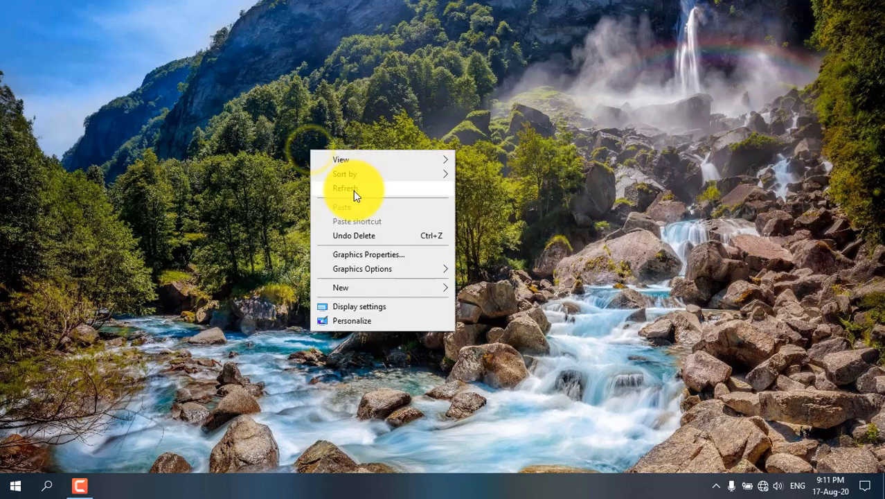
pyautogui.click(353, 190)
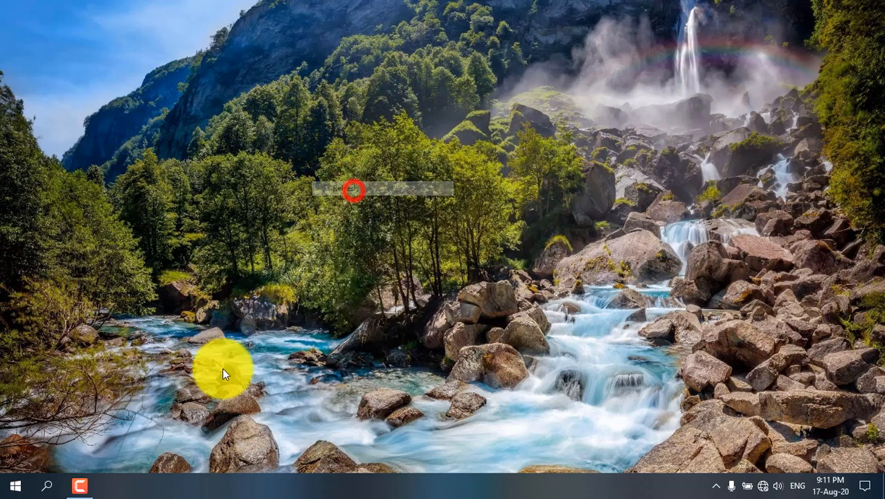
# Step: Open Google Chrome, search for "google" and go to the Google home page
pyautogui.click(13, 485)
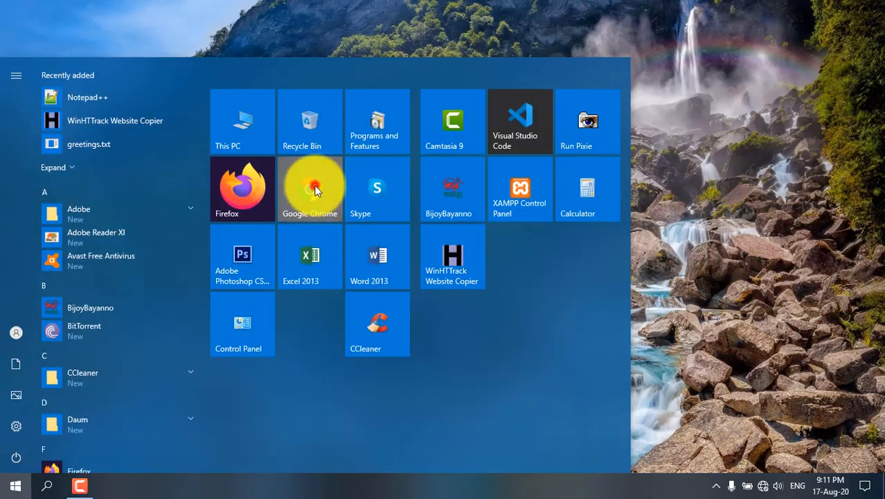
pyautogui.click(315, 190)
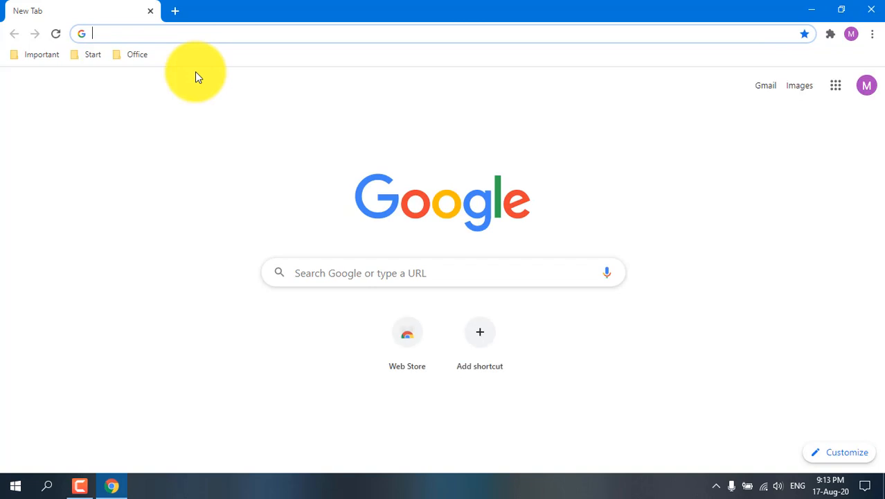
pyautogui.write('go')
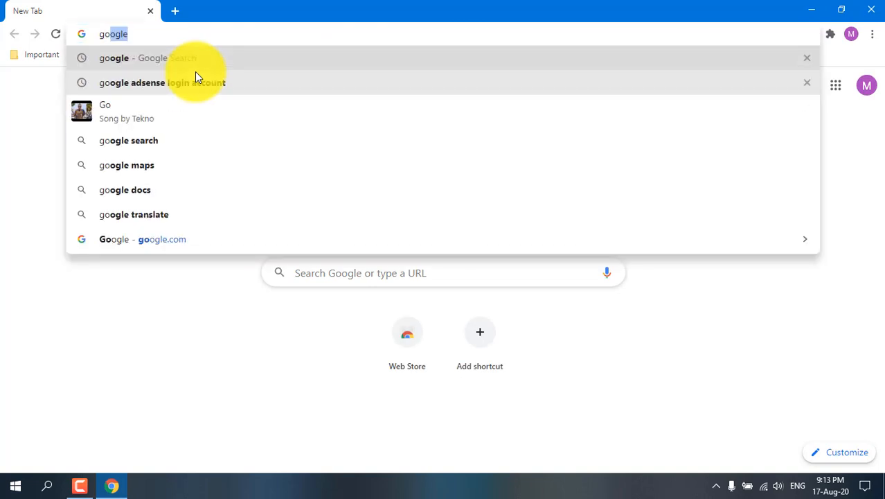
pyautogui.press('Return')
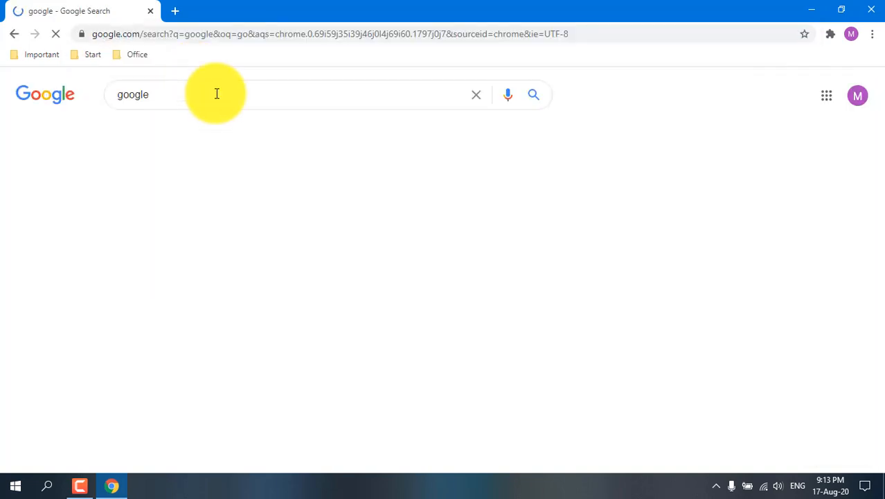
pyautogui.click(133, 201)
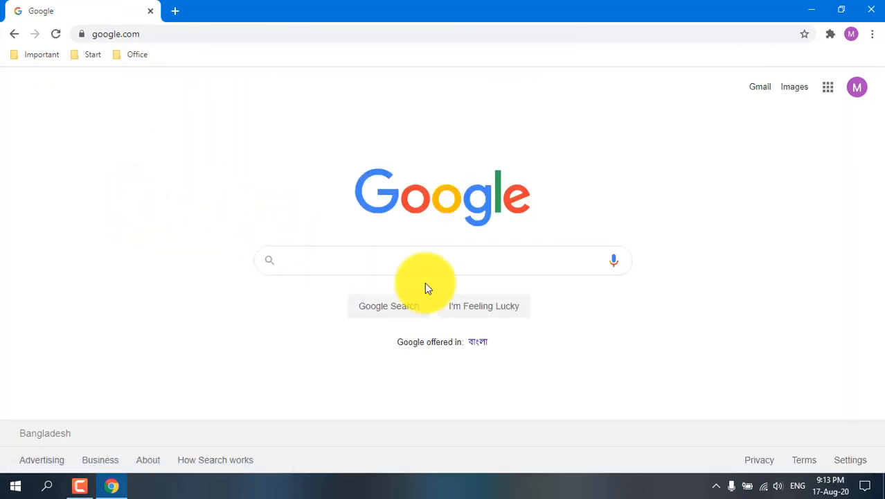
# Step: Search Google for "wordpress download" and open the WordPress.org download page
pyautogui.write('word')
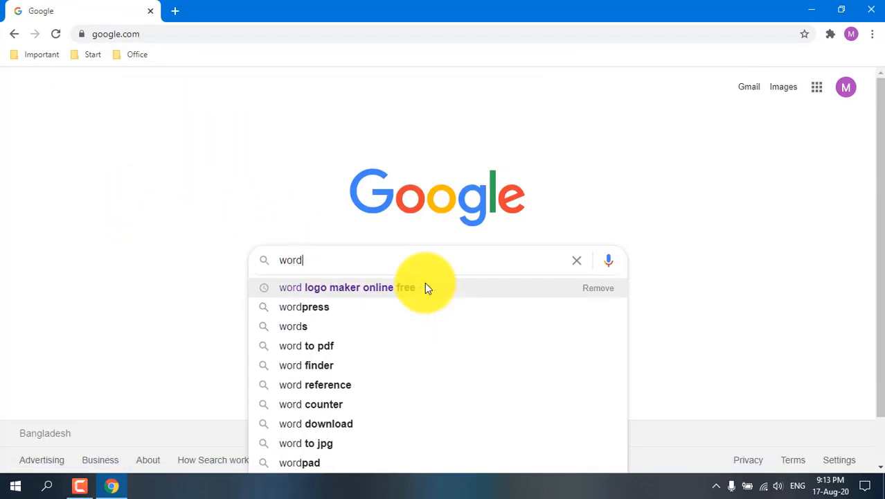
pyautogui.write('press do')
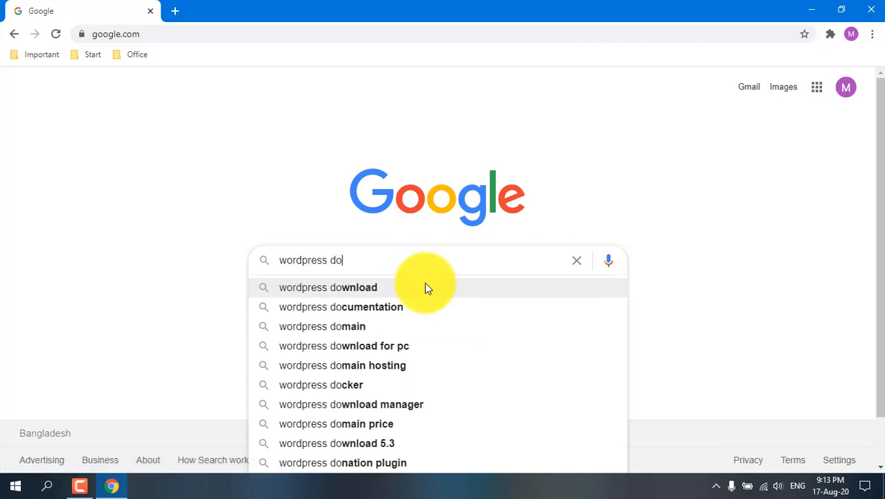
pyautogui.press('Down')
pyautogui.press('Up')
pyautogui.press('Return')
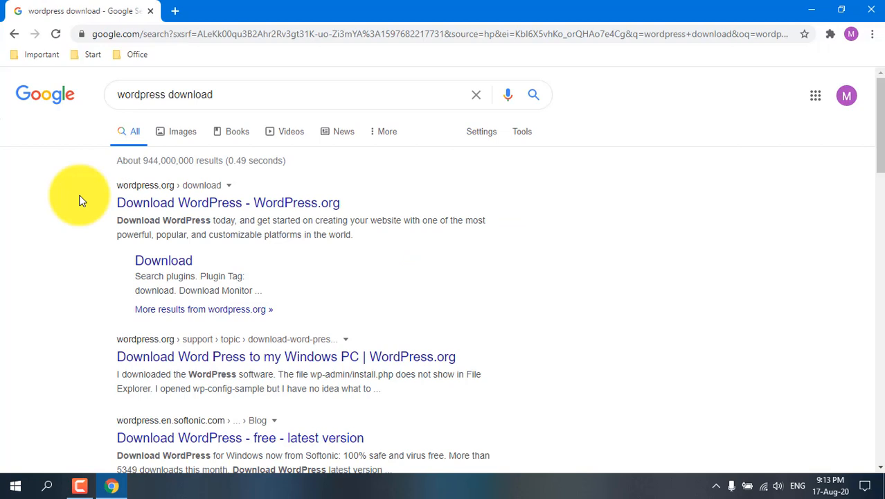
pyautogui.click(178, 205)
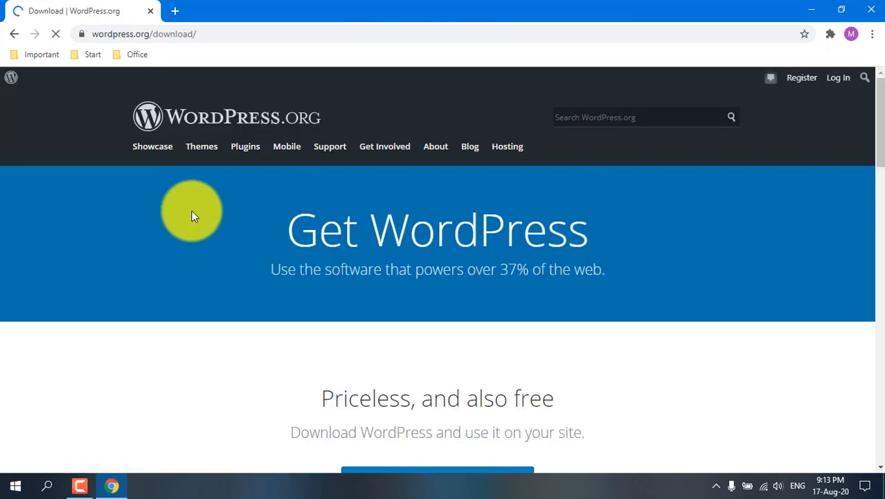
# Step: Download WordPress 5.5 as a zip file and dismiss the thank-you pop-up
pyautogui.scroll(-3, 201, 207)
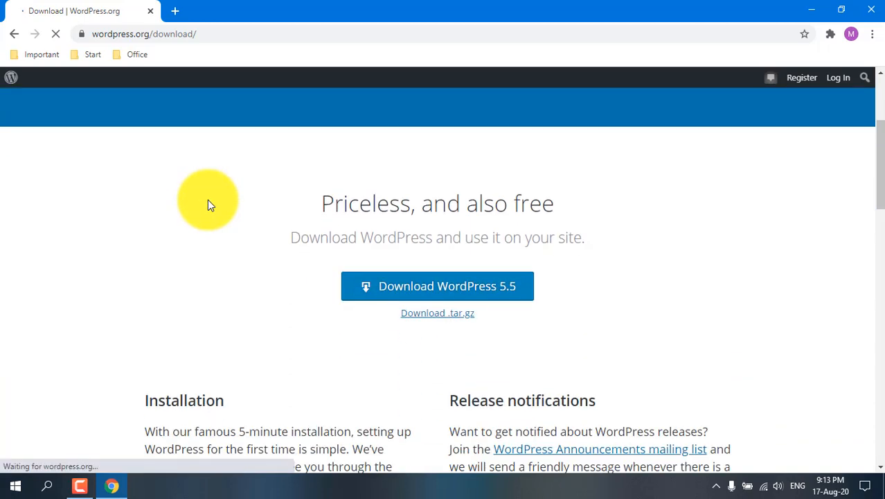
pyautogui.click(462, 293)
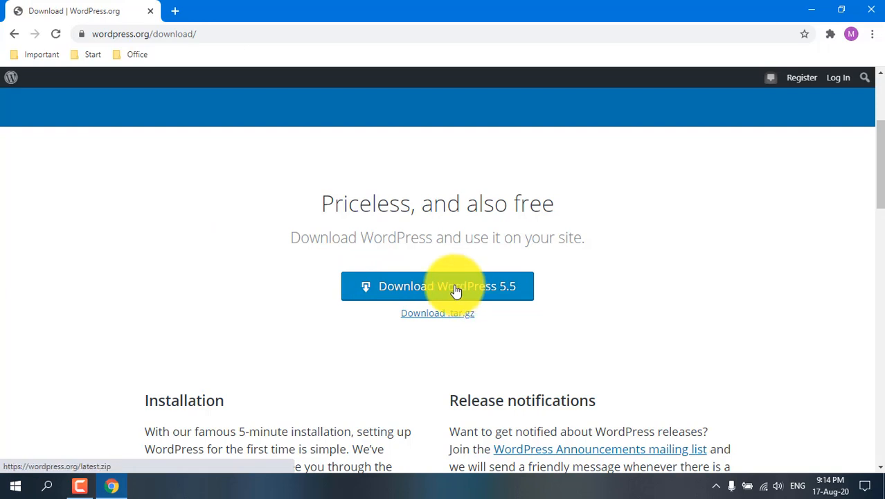
pyautogui.click(455, 290)
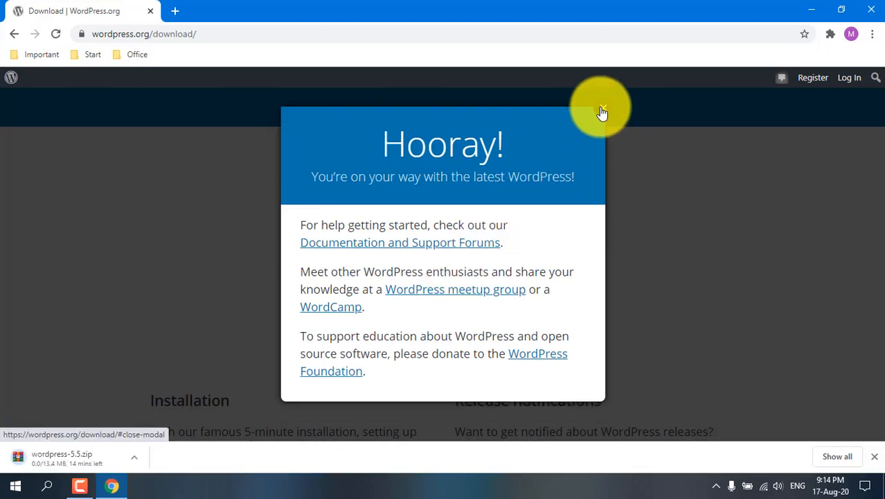
pyautogui.click(603, 108)
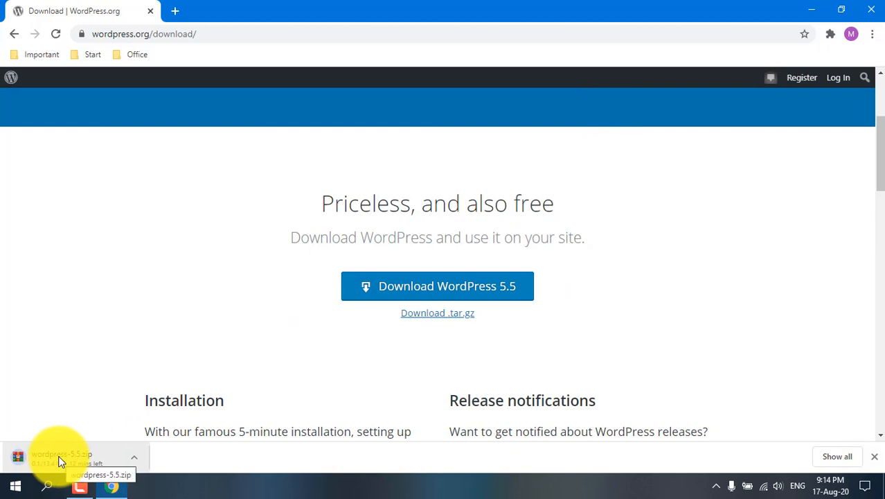
# Step: Locate the downloaded wordpress-5.5.zip in its folder and transfer it to the upper-left corner of the desktop
pyautogui.click(839, 457)
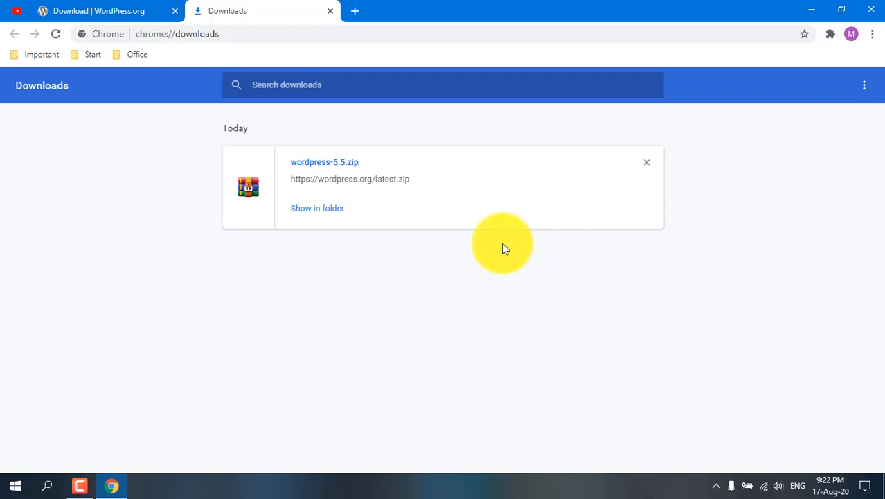
pyautogui.click(314, 212)
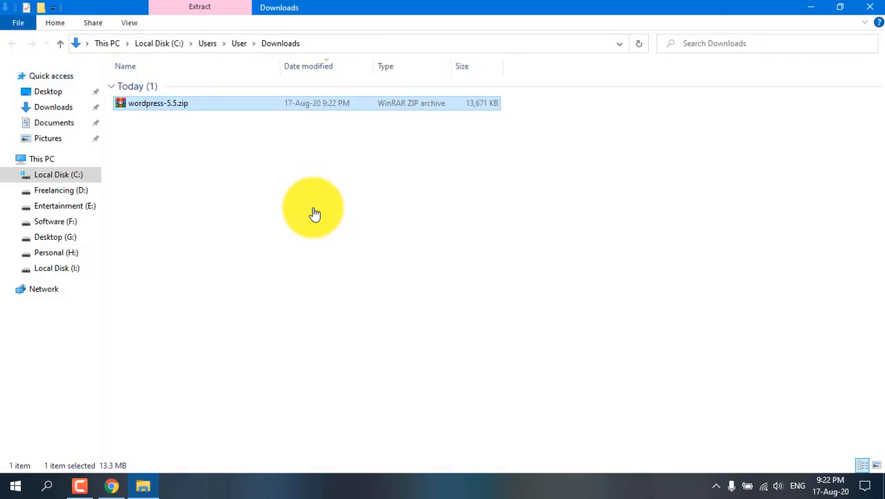
pyautogui.click(122, 106)
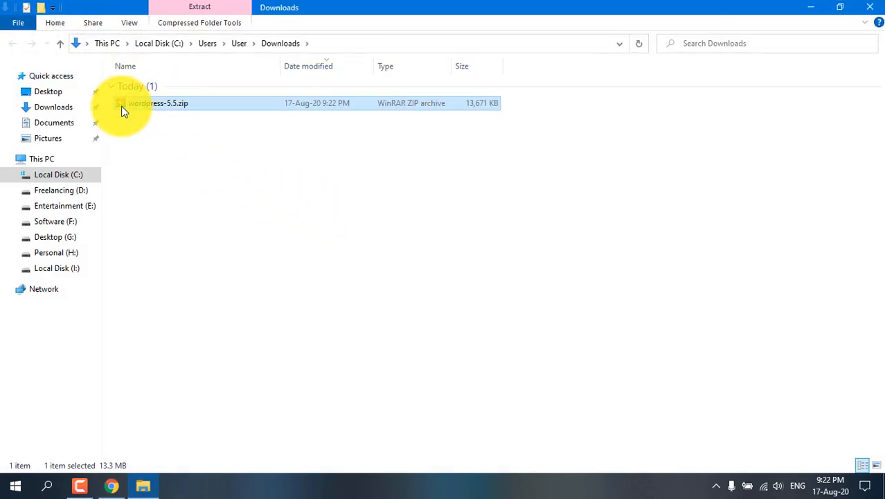
pyautogui.click(870, 6)
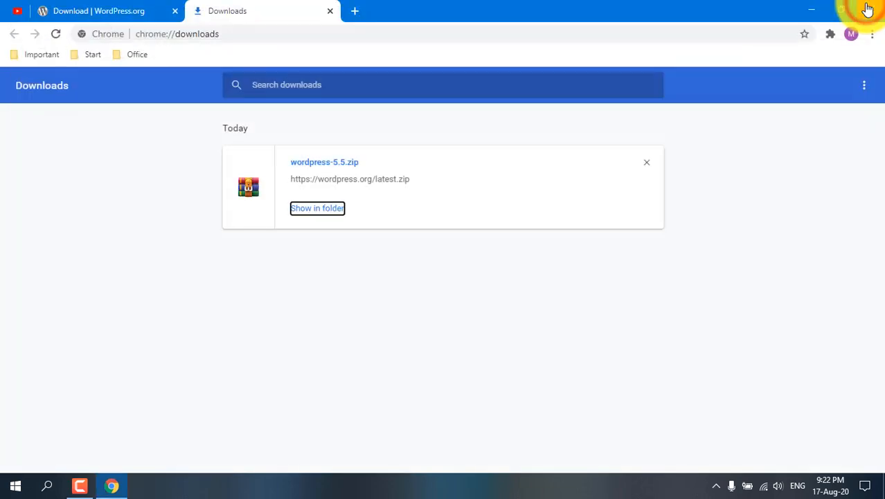
pyautogui.click(799, 8)
pyautogui.rightClick(200, 93)
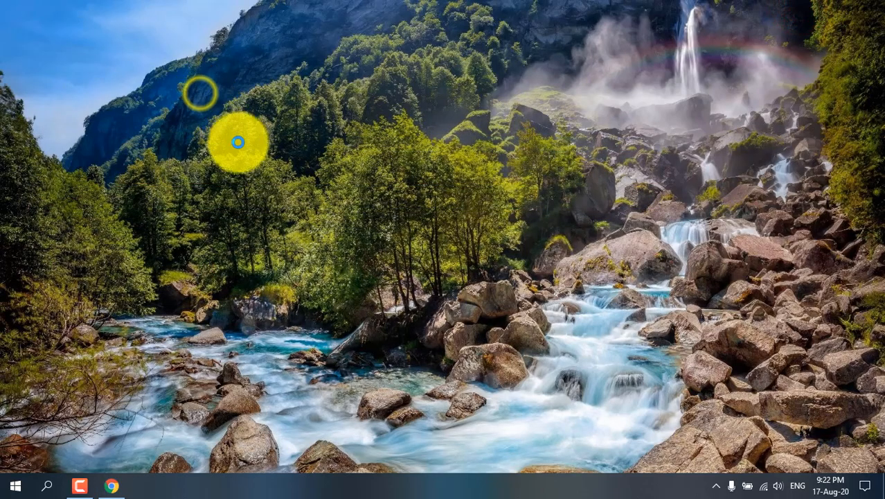
pyautogui.click(241, 149)
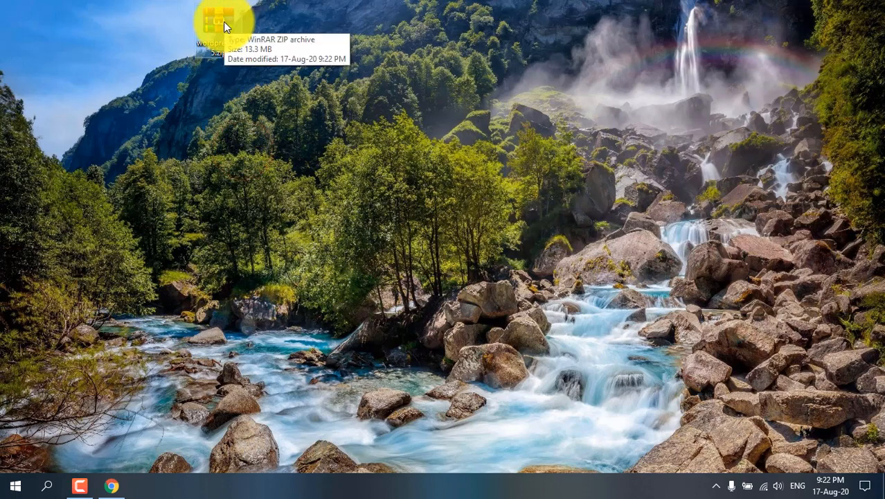
pyautogui.moveTo(223, 22); pyautogui.dragTo(21, 20)
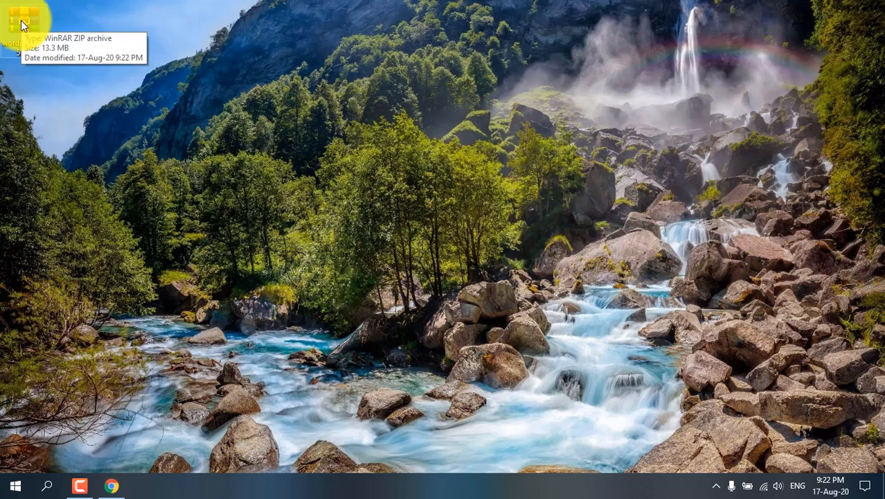
# Step: Extract wordpress-5.5.zip directly onto the desktop and delete the zip archive
pyautogui.rightClick(21, 25)
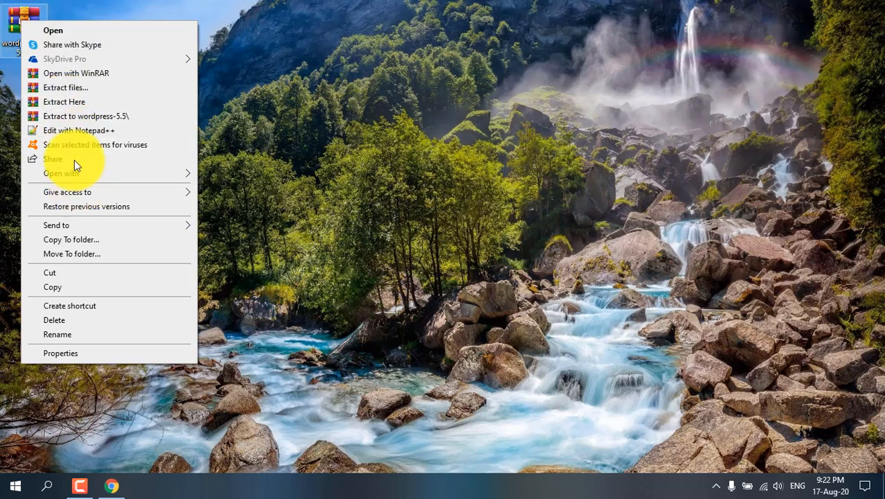
pyautogui.click(62, 101)
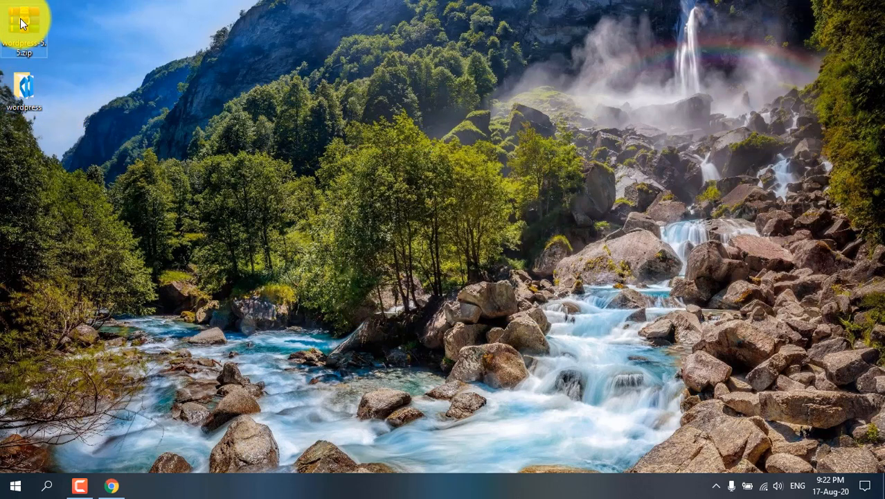
pyautogui.press('Delete')
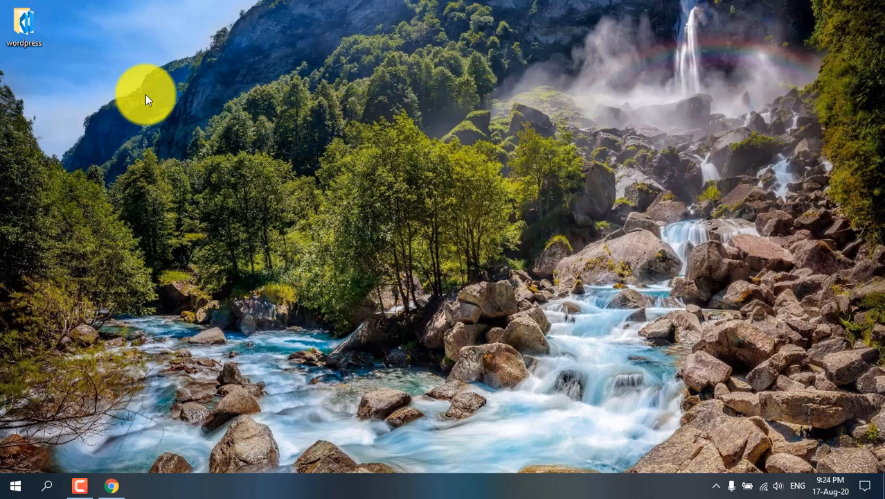
# Step: Open the XAMPP Control Panel and save its configuration with autostart enabled for Apache and MySQL
pyautogui.click(17, 488)
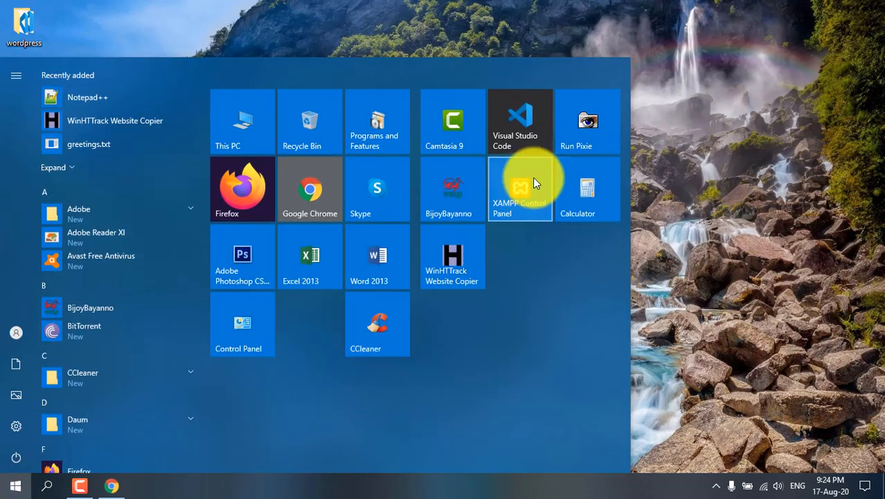
pyautogui.click(521, 192)
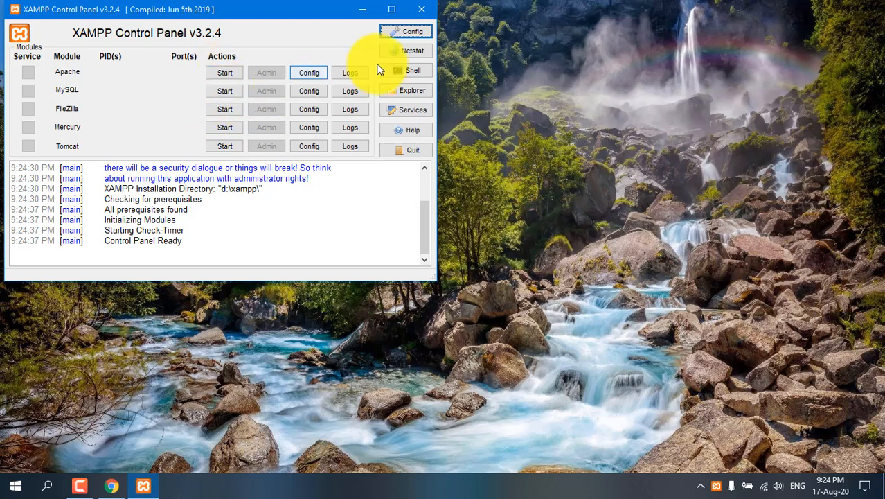
pyautogui.click(409, 33)
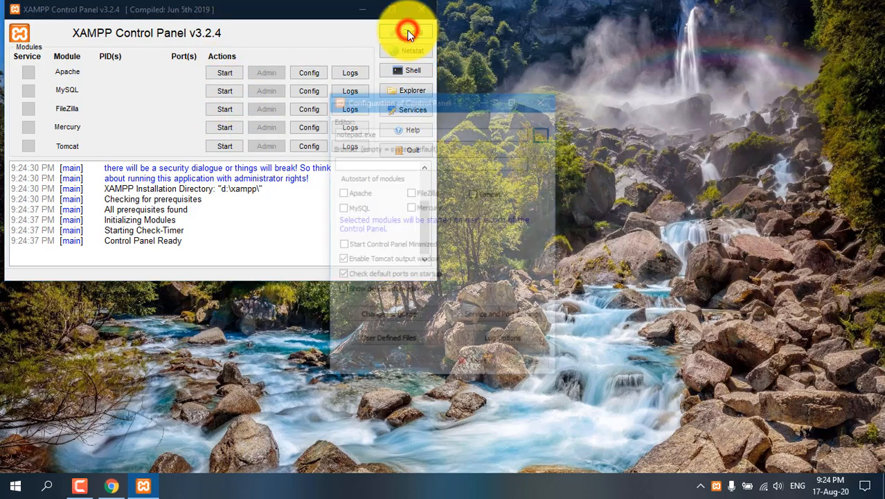
pyautogui.click(340, 191)
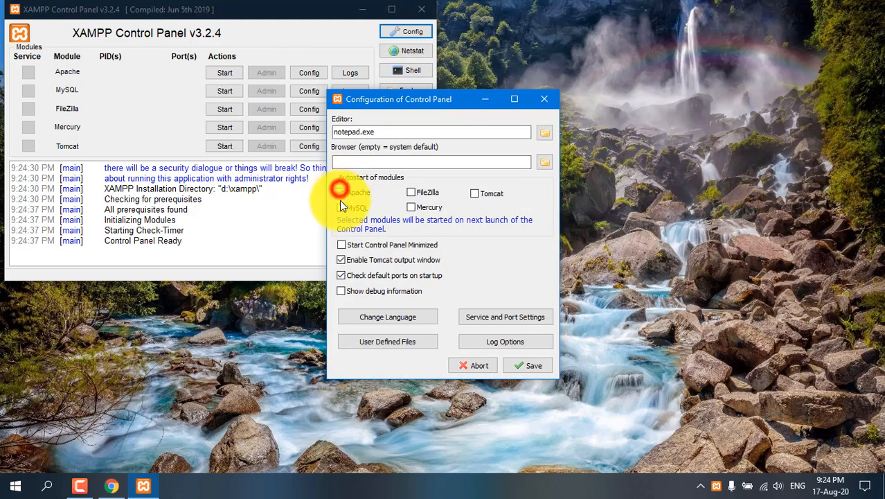
pyautogui.click(345, 207)
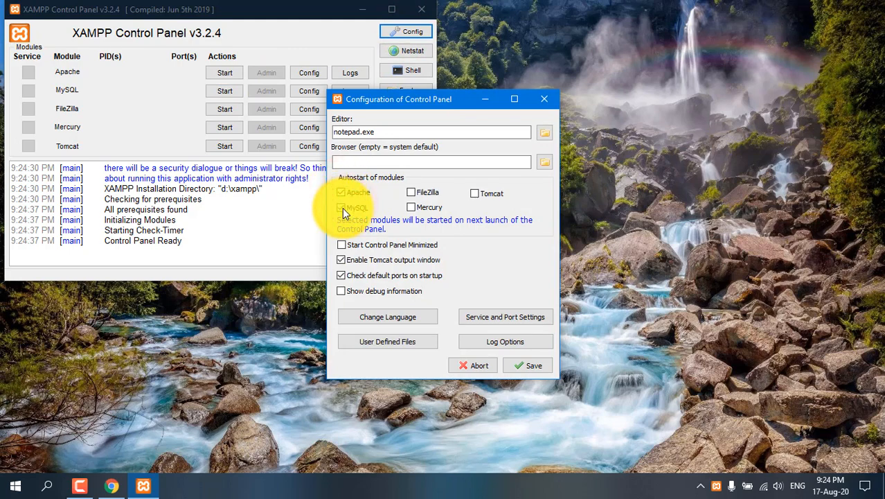
pyautogui.click(526, 364)
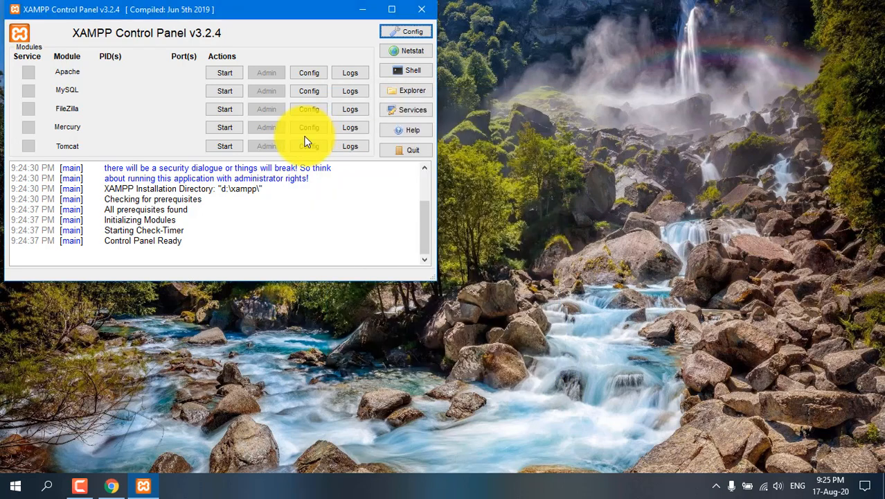
# Step: Start the Apache and MySQL modules in the XAMPP Control Panel
pyautogui.click(220, 72)
pyautogui.click(226, 92)
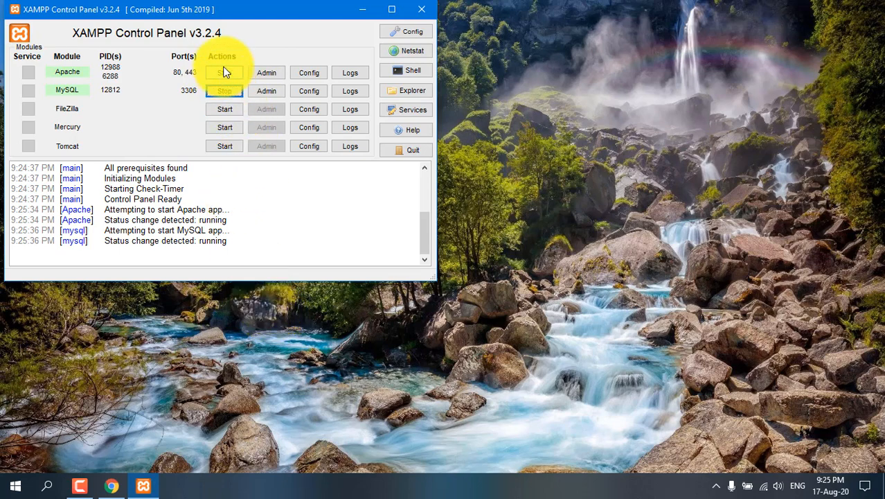
# Step: Switch to Chrome, load localhost in place of the Downloads page, and open phpMyAdmin from the XAMPP dashboard
pyautogui.click(111, 486)
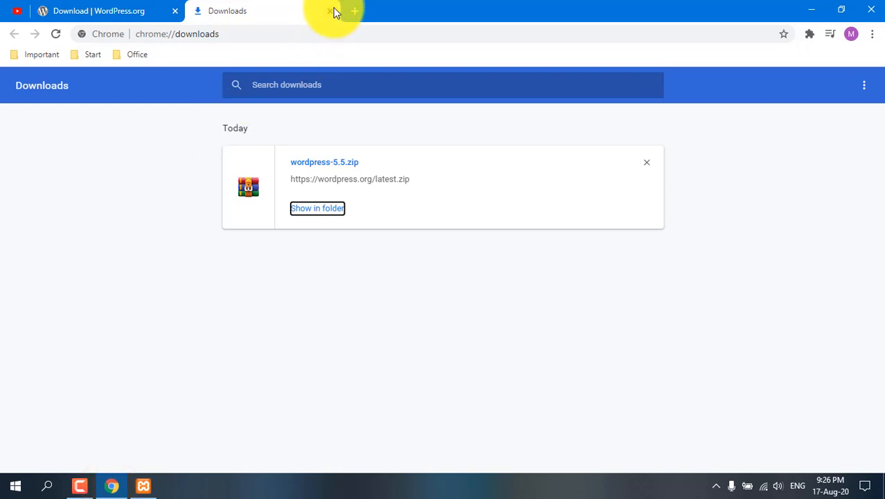
pyautogui.click(356, 12)
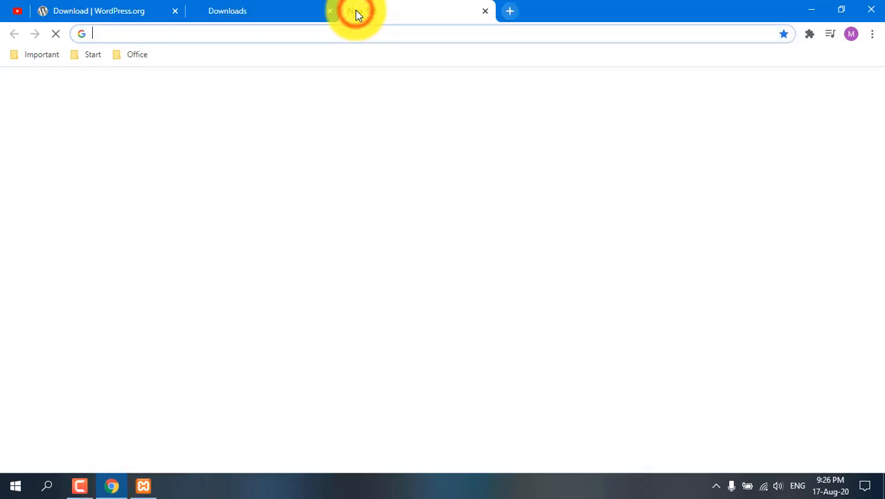
pyautogui.hotkey('ctrl', 'w')
pyautogui.click(280, 33)
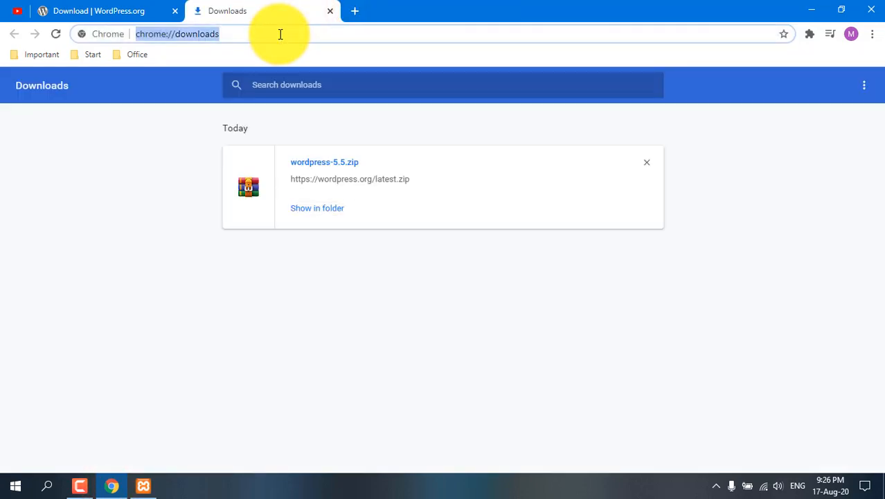
pyautogui.write('localhost')
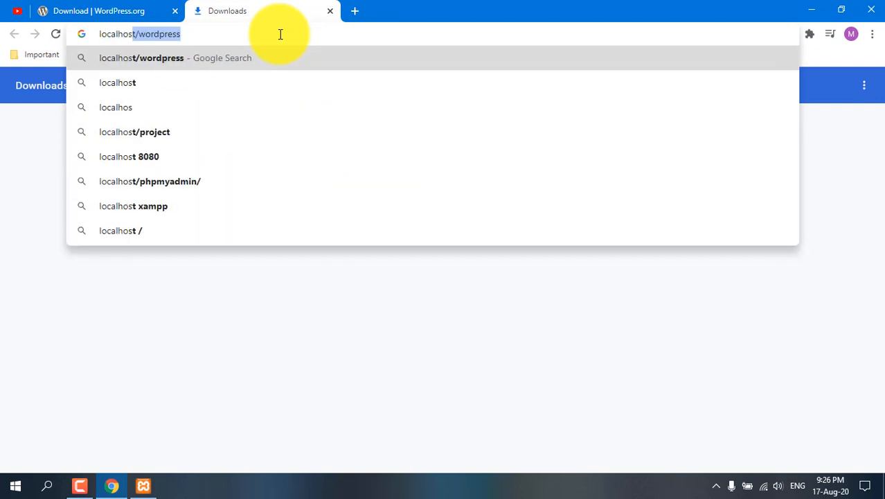
pyautogui.press('Delete')
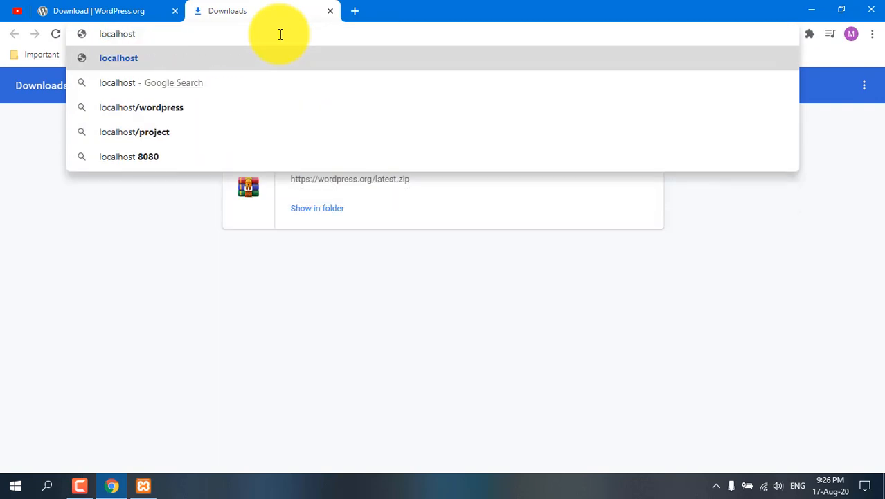
pyautogui.press('Return')
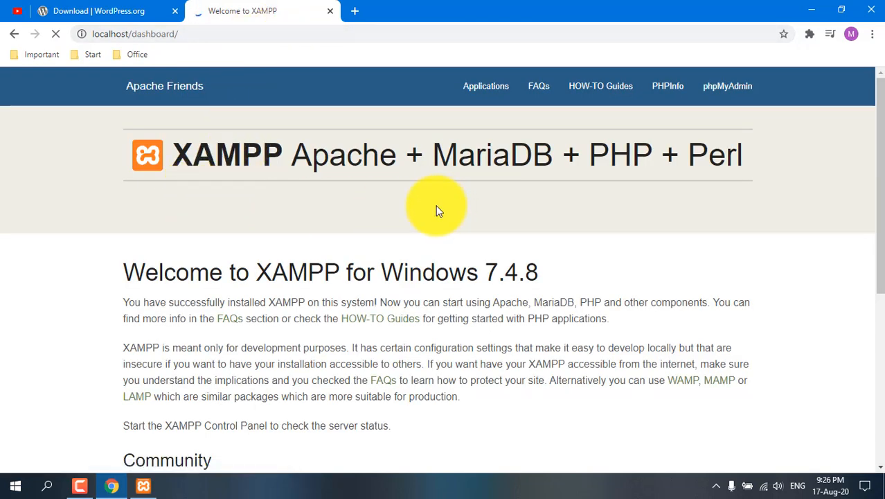
pyautogui.click(728, 88)
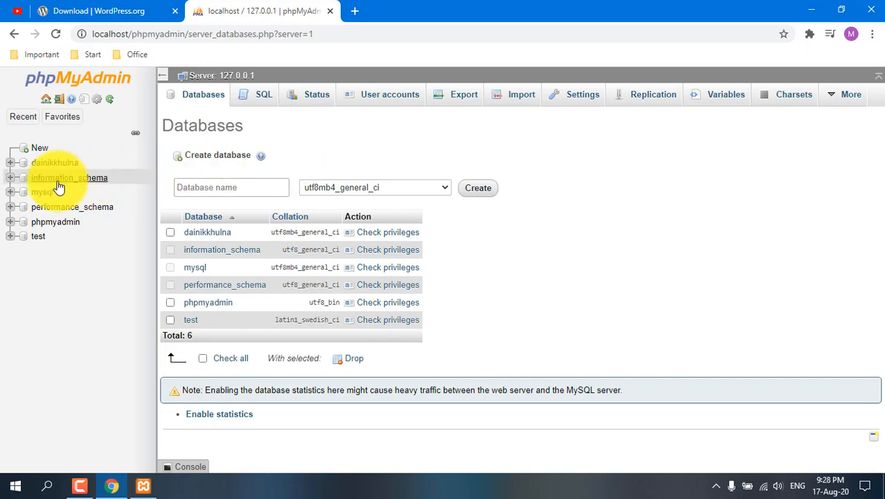
# Step: Drop the existing dainikkhulna database in phpMyAdmin and confirm its removal
pyautogui.click(23, 163)
pyautogui.scroll(-1, 359, 279)
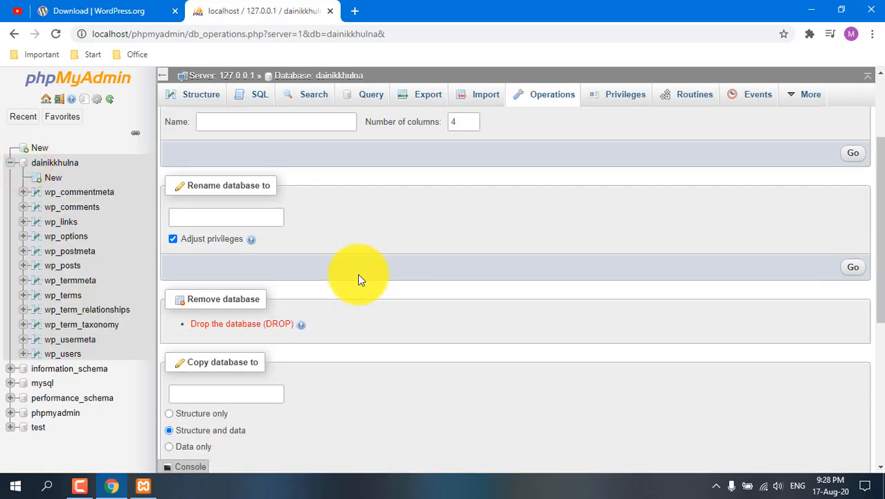
pyautogui.click(240, 328)
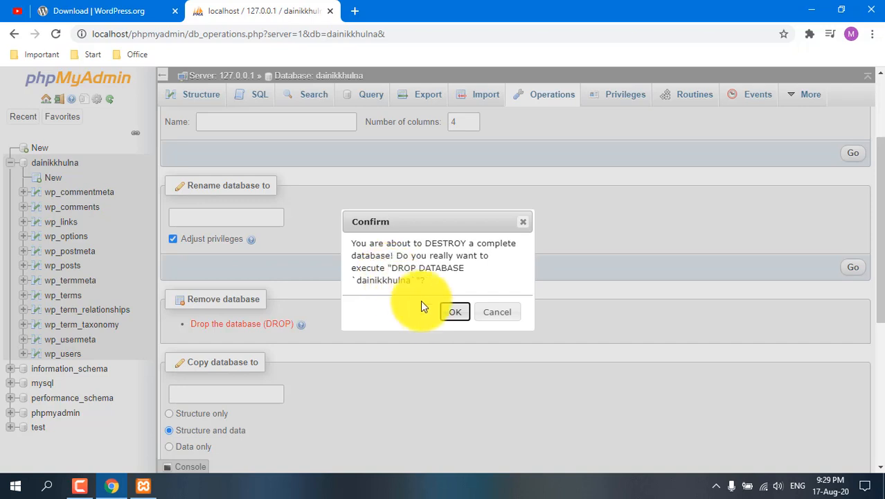
pyautogui.click(455, 315)
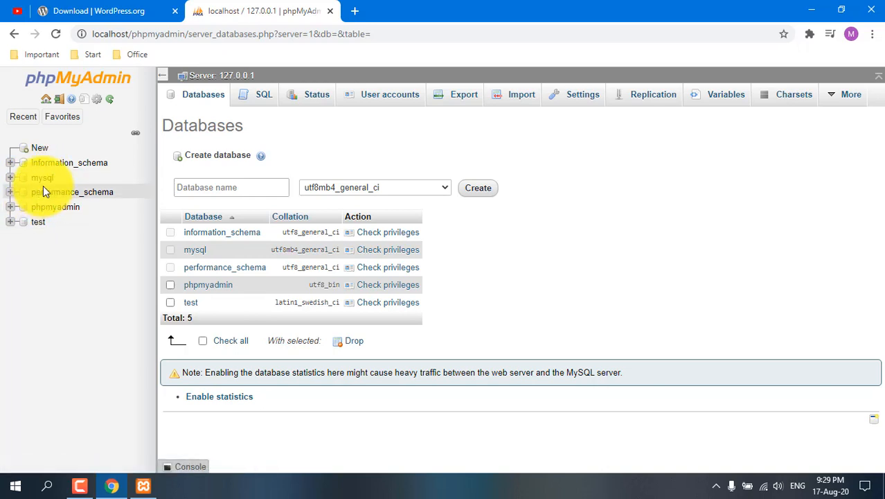
# Step: Create a new database named practice with the utf8mb4_general_ci collation
pyautogui.click(25, 150)
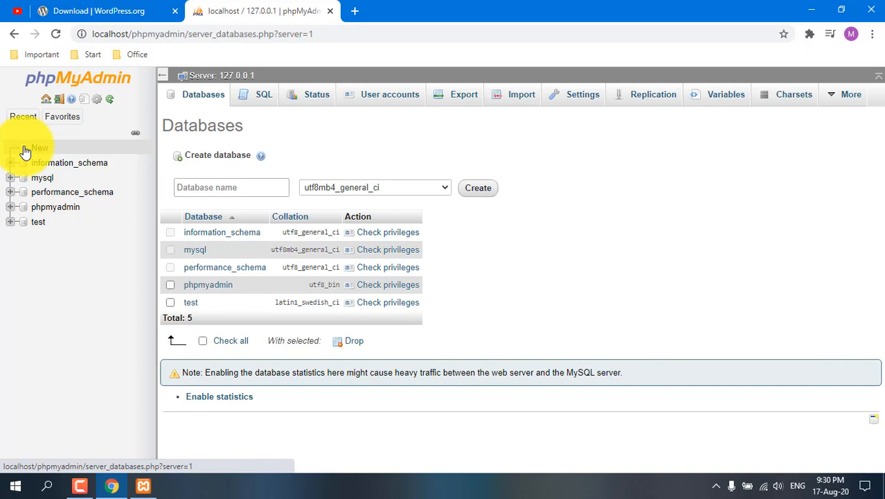
pyautogui.click(208, 187)
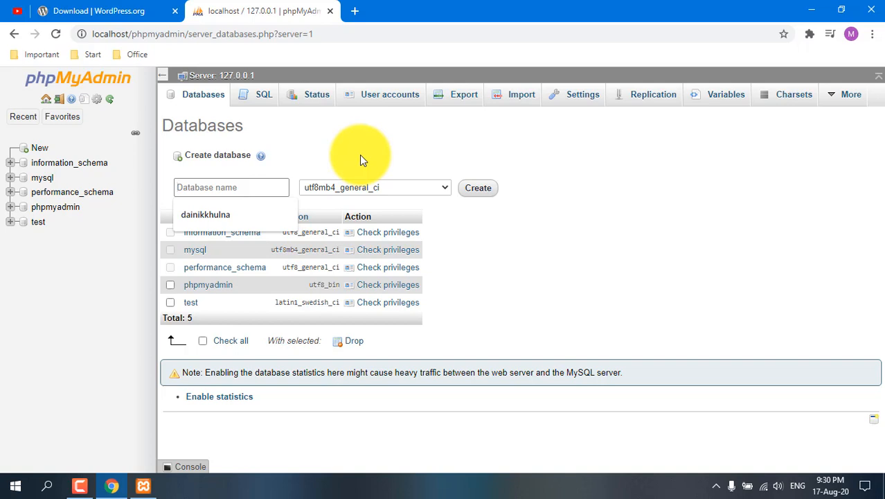
pyautogui.write('practice')
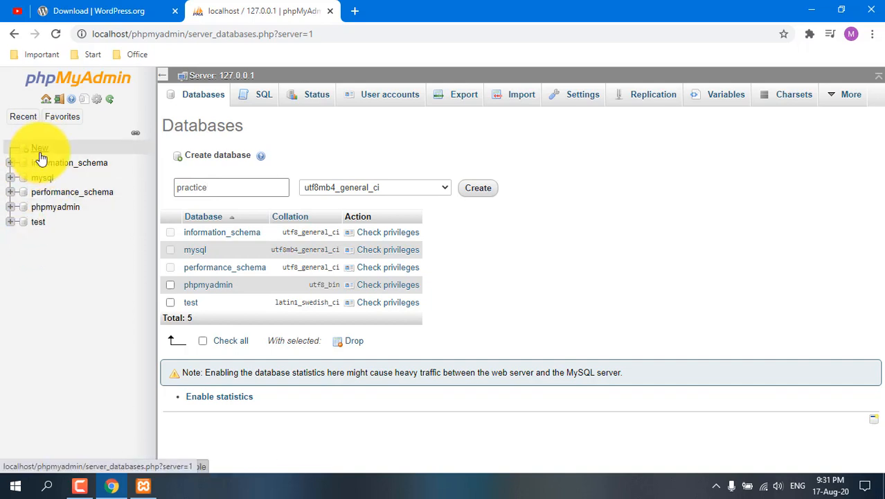
pyautogui.click(479, 189)
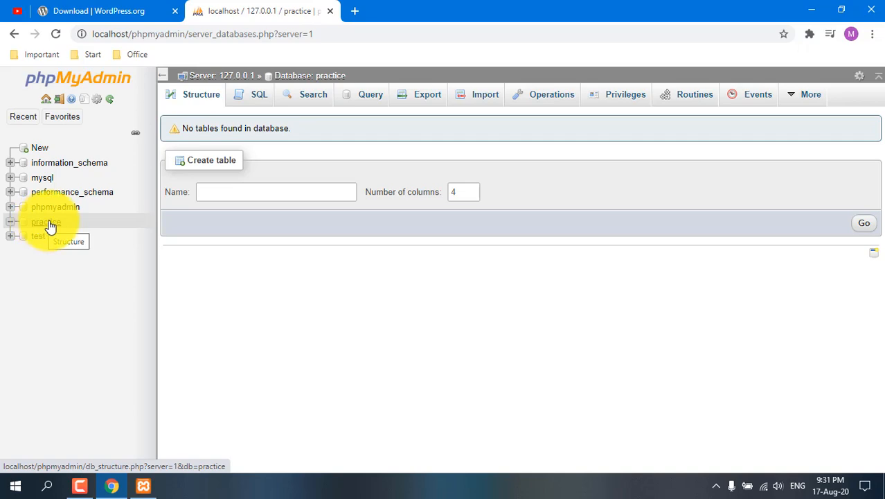
# Step: Minimize the open windows, open the wordpress folder on the desktop, and copy all of its files and folders
pyautogui.click(814, 10)
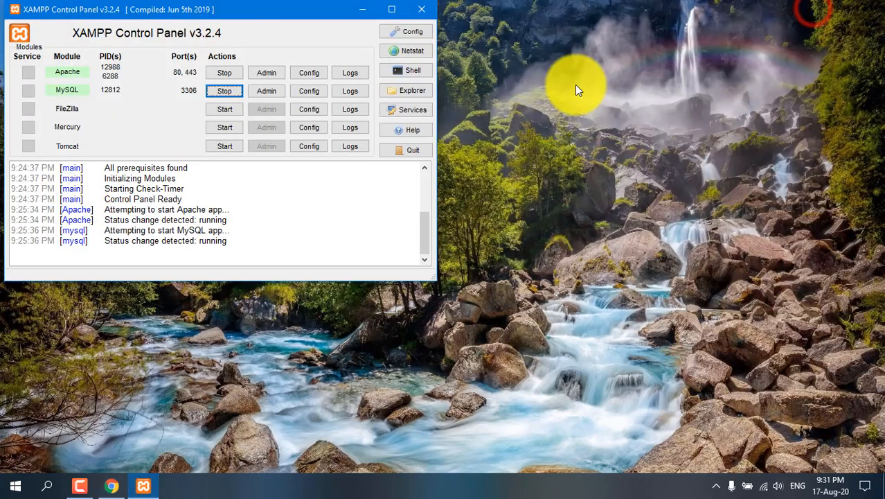
pyautogui.click(358, 5)
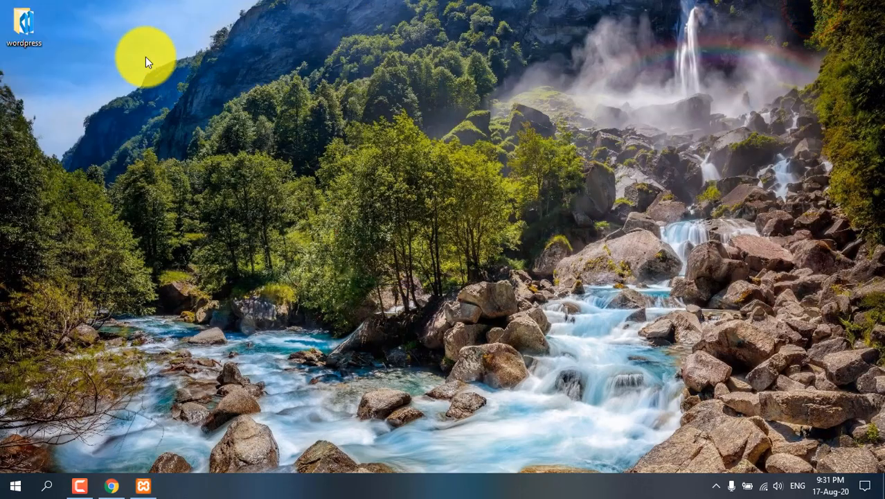
pyautogui.doubleClick(24, 24)
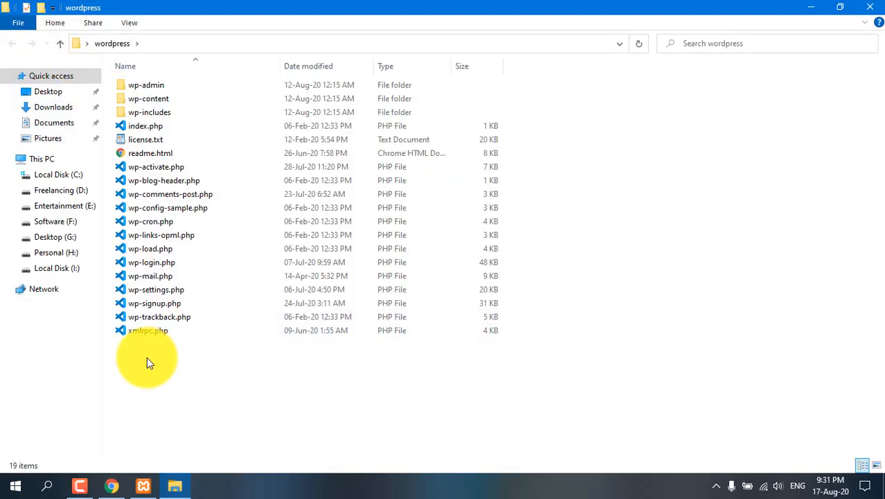
pyautogui.moveTo(146, 356); pyautogui.dragTo(158, 74)
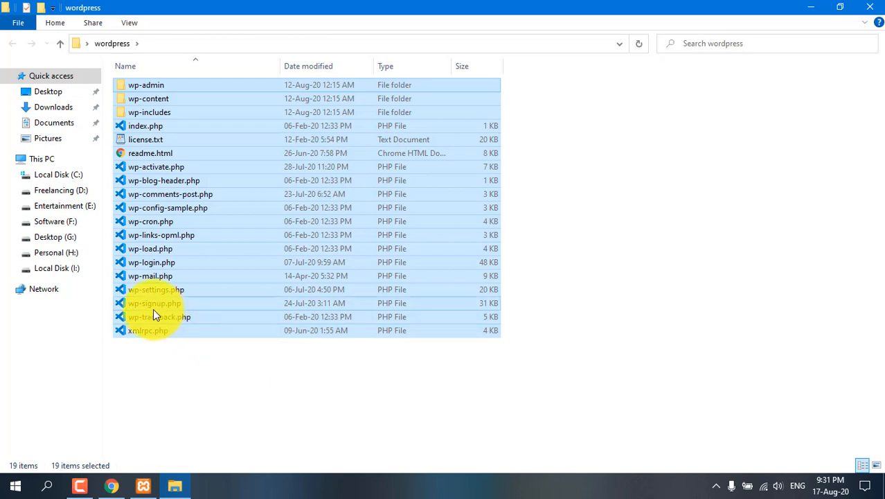
# Step: Create a folder named my-wordpress in the XAMPP htdocs directory on the Freelancing (D:) drive
pyautogui.click(58, 190)
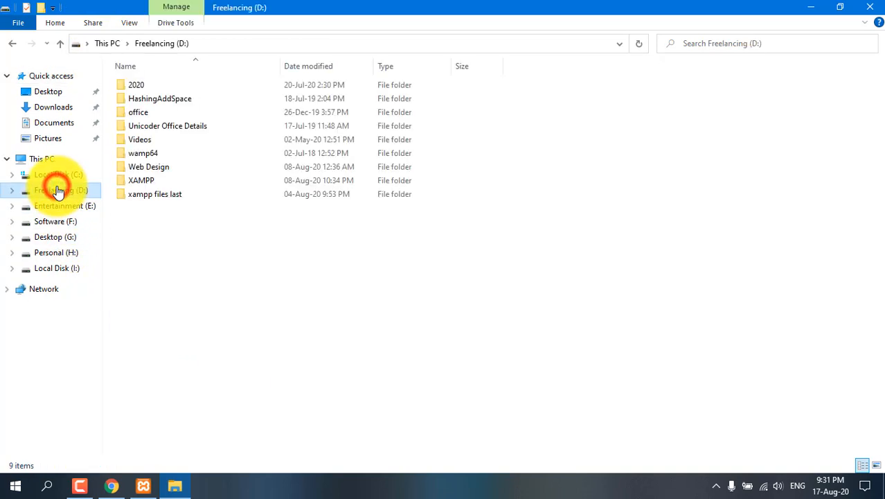
pyautogui.doubleClick(121, 183)
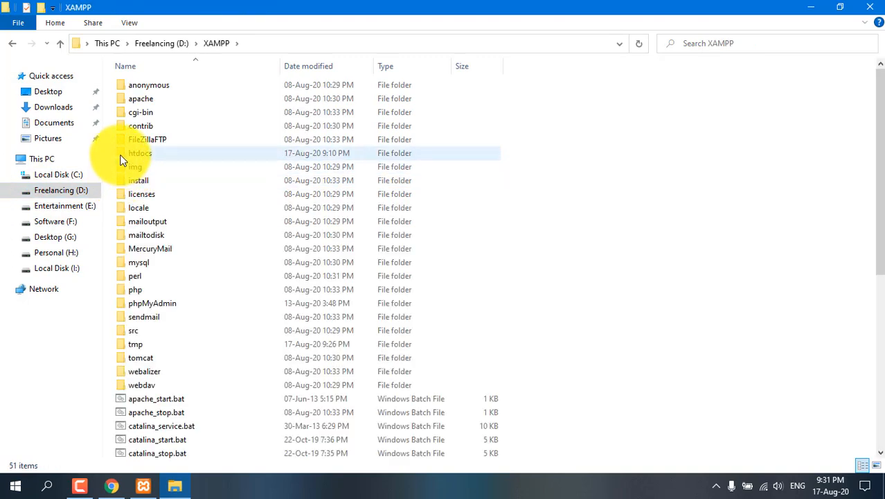
pyautogui.doubleClick(122, 155)
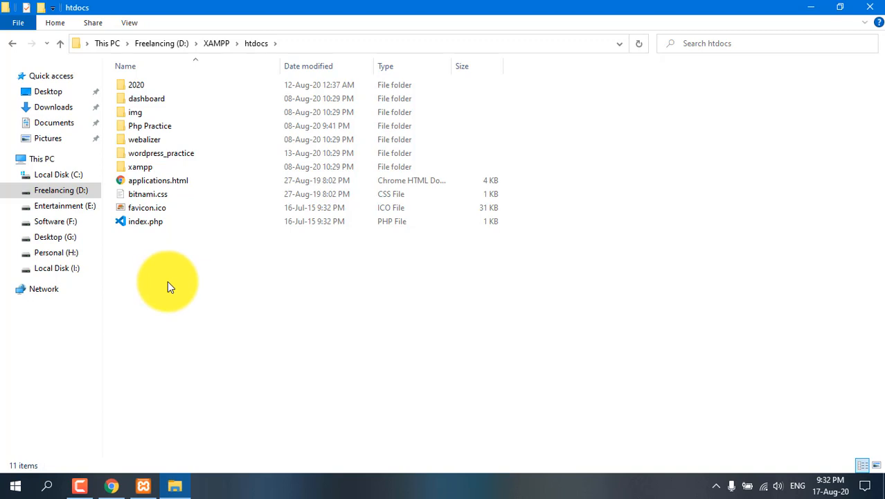
pyautogui.rightClick(141, 263)
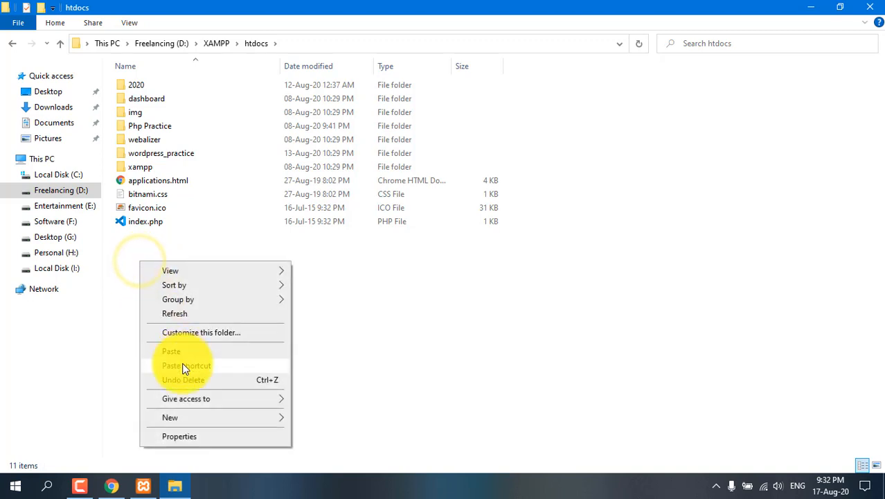
pyautogui.moveTo(276, 416)
pyautogui.click(332, 280)
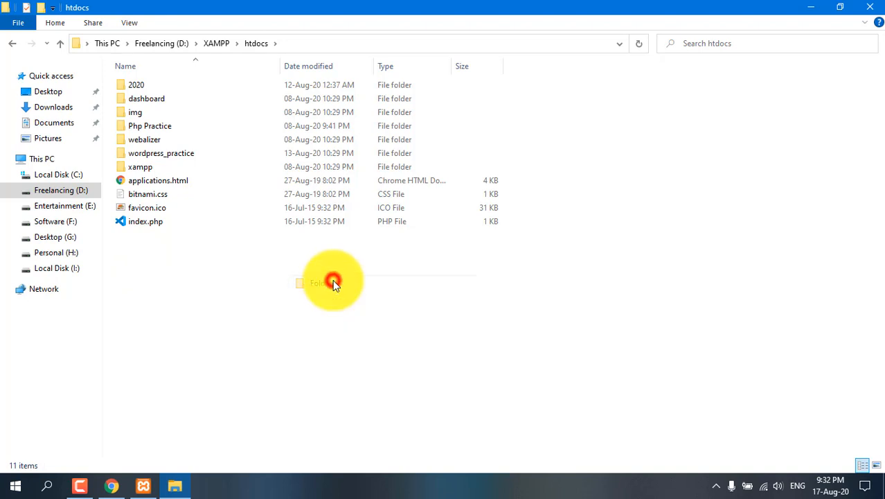
pyautogui.write('my-wo')
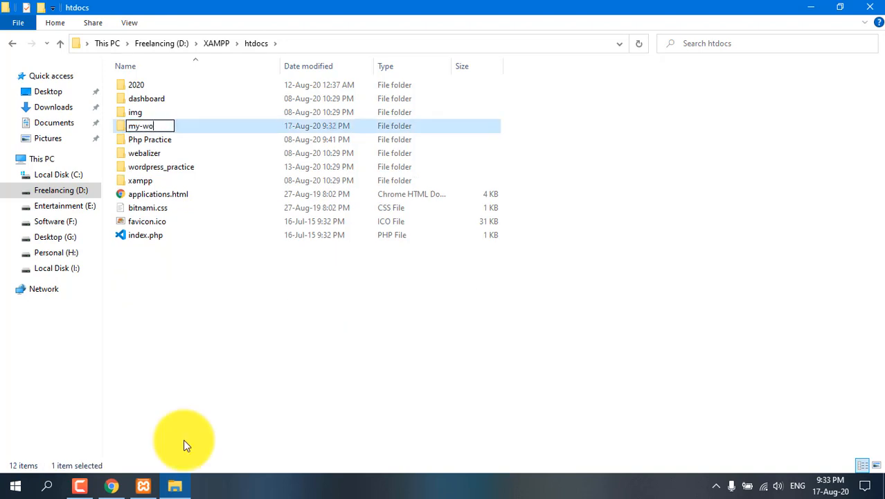
pyautogui.write('rdpress')
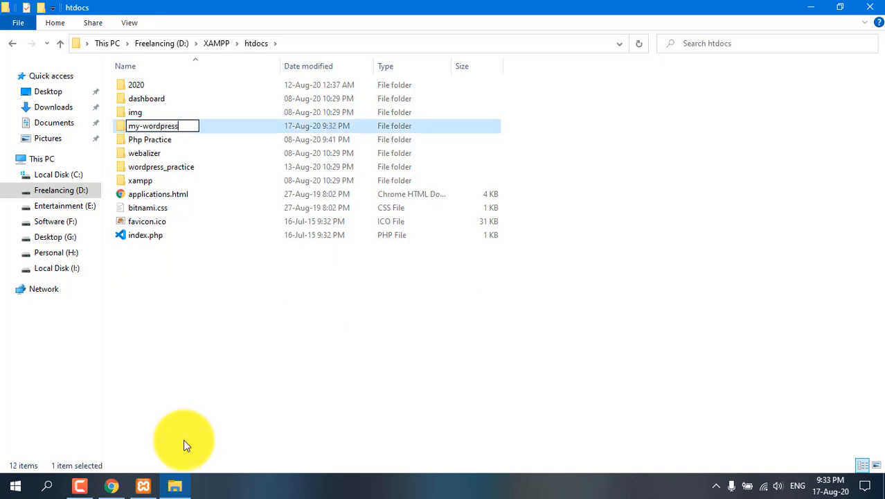
pyautogui.press('Return')
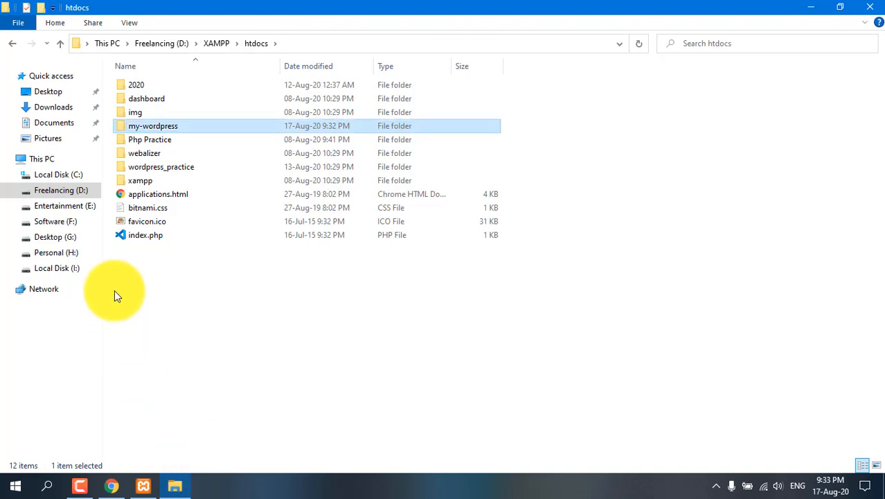
# Step: Create a subfolder named practice inside the my-wordpress folder
pyautogui.doubleClick(121, 128)
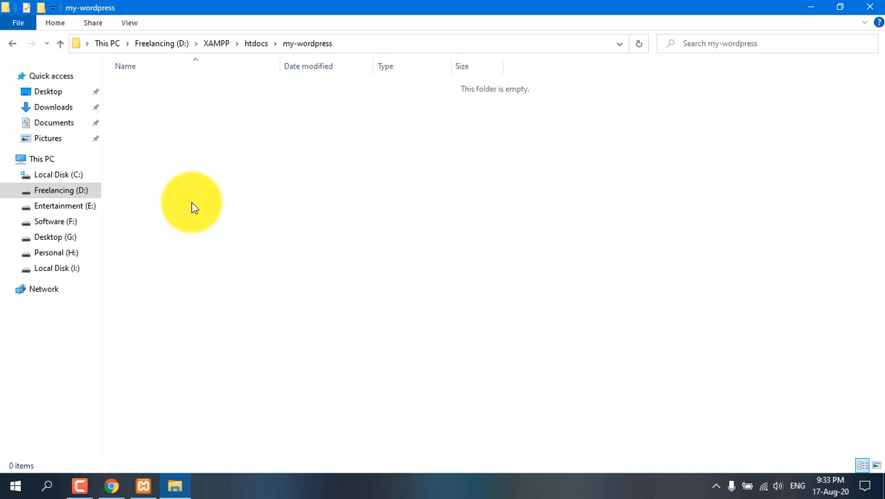
pyautogui.rightClick(173, 121)
pyautogui.moveTo(259, 274)
pyautogui.click(346, 279)
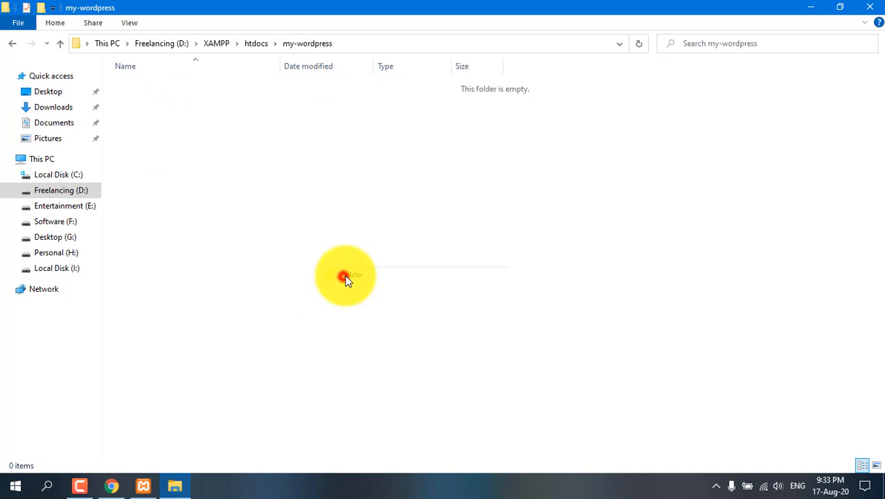
pyautogui.write('practice')
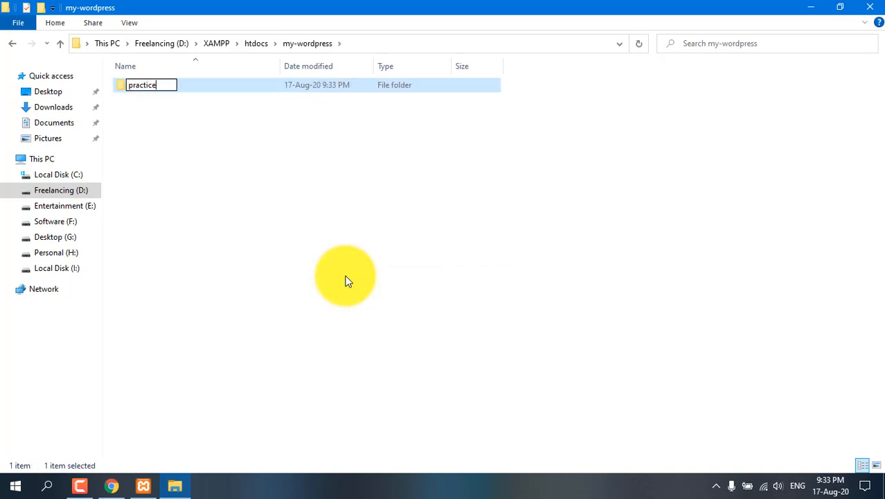
pyautogui.press('Return')
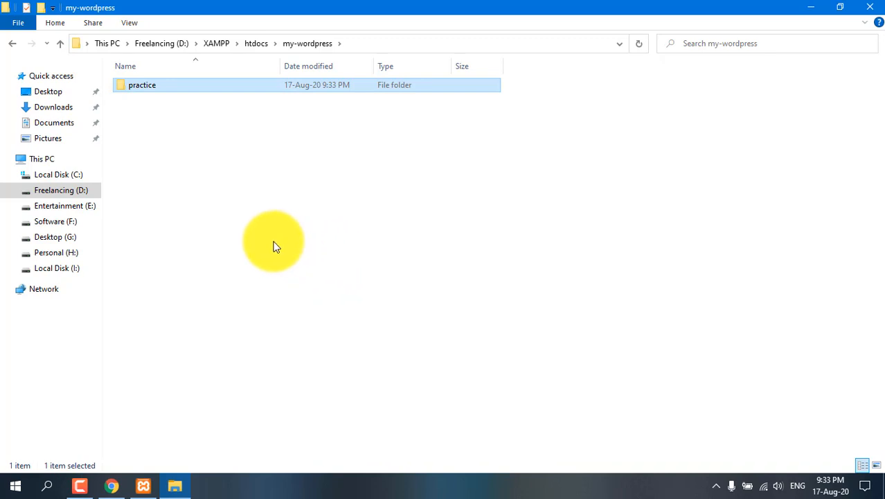
# Step: Paste the copied WordPress files into the practice folder and clear the selection
pyautogui.doubleClick(124, 85)
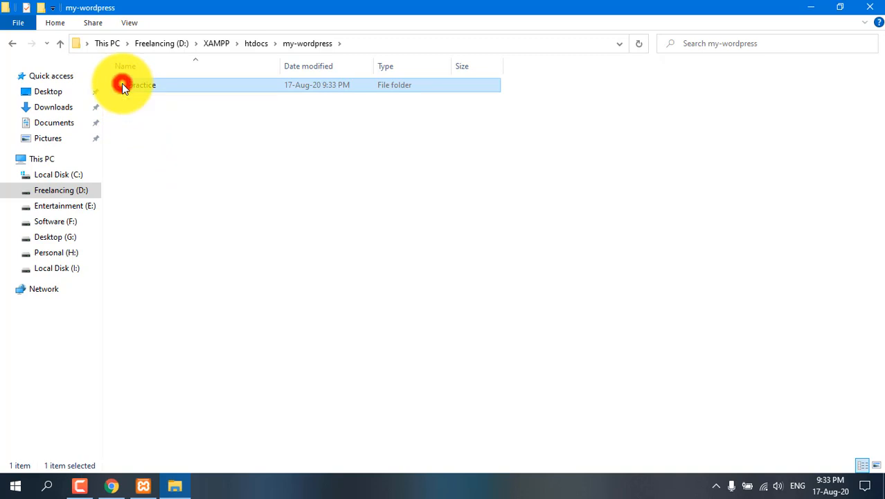
pyautogui.rightClick(299, 168)
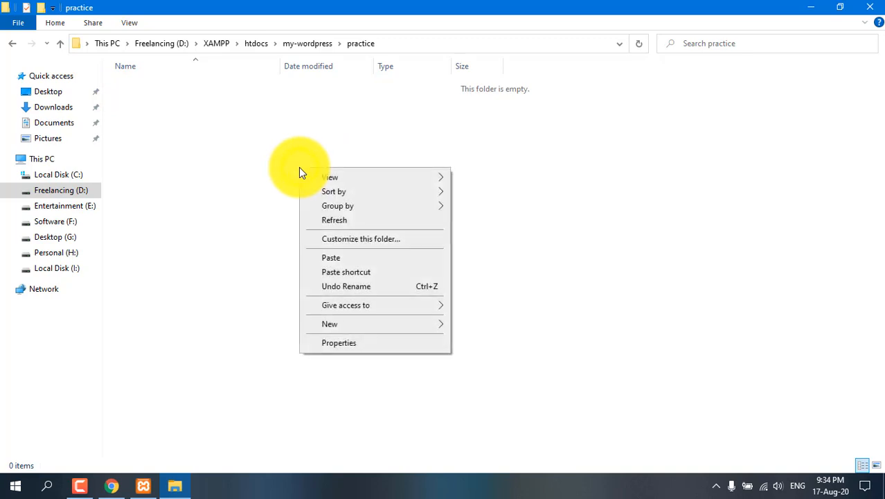
pyautogui.click(339, 256)
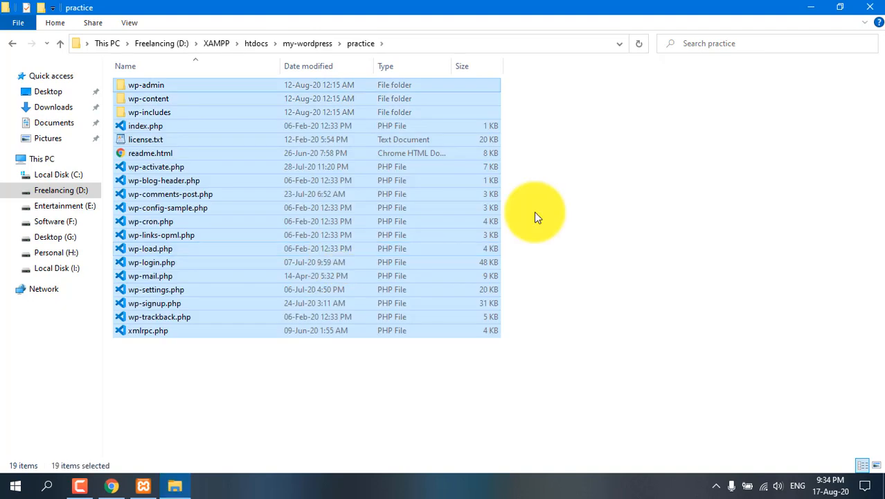
pyautogui.click(534, 212)
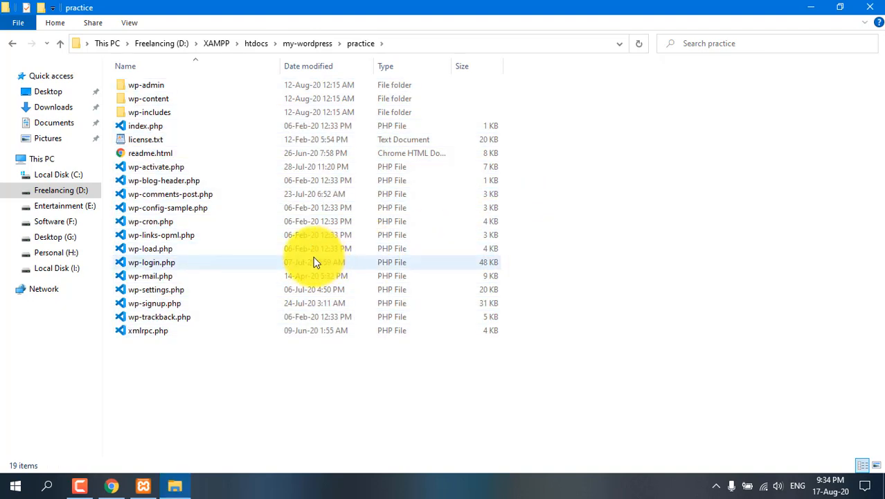
# Step: Switch to Chrome and replace the phpMyAdmin address with localhost/ without loading it
pyautogui.click(113, 484)
pyautogui.click(323, 38)
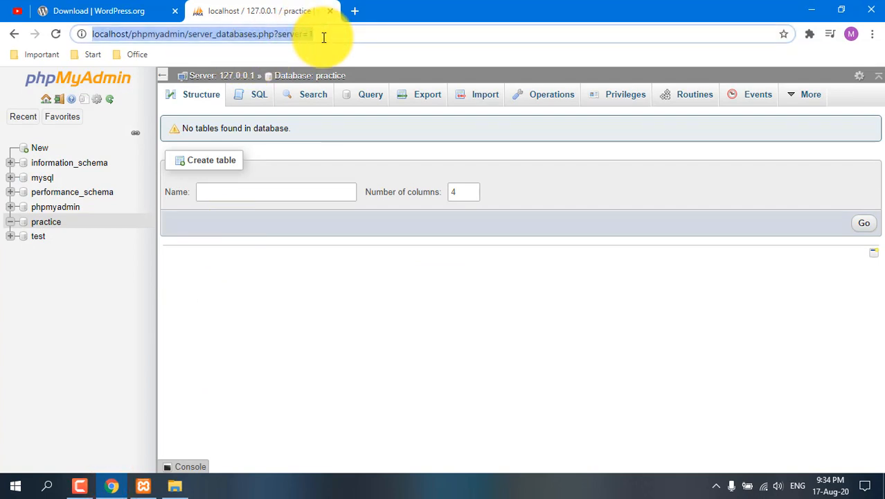
pyautogui.write('localhost')
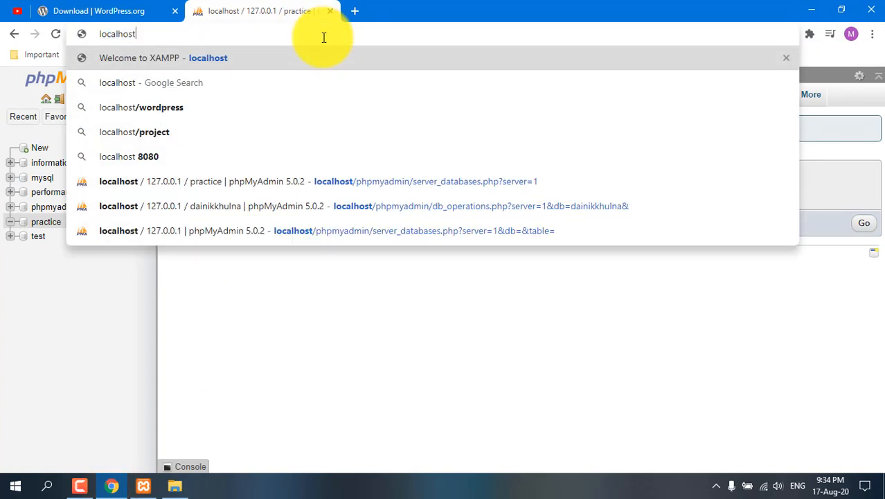
pyautogui.write('/')
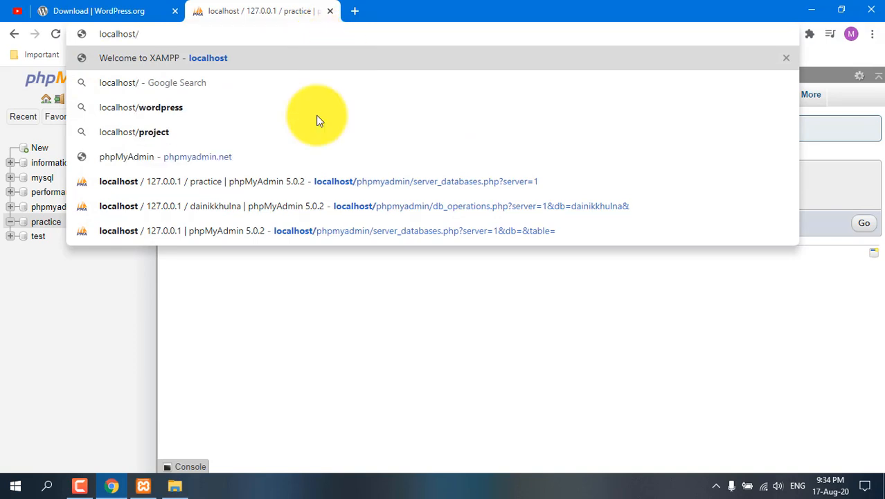
# Step: Switch to File Explorer and trace the site's folder path from htdocs through my-wordpress to practice
pyautogui.click(174, 484)
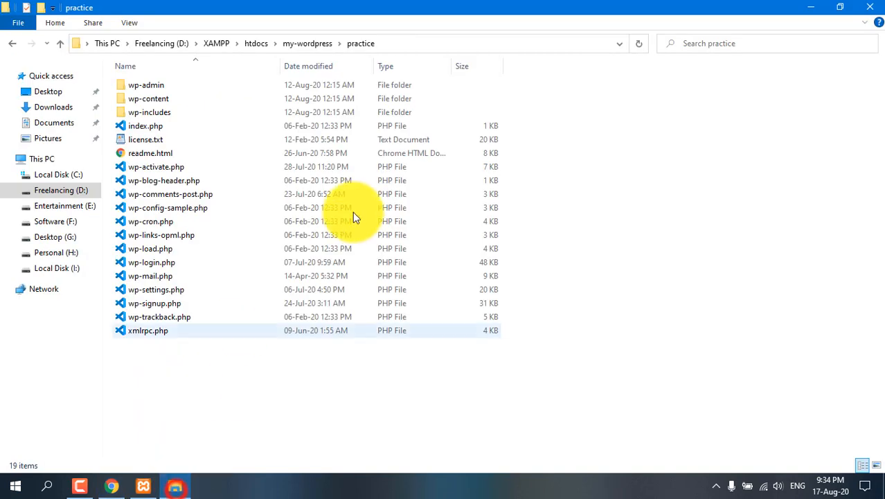
pyautogui.click(256, 44)
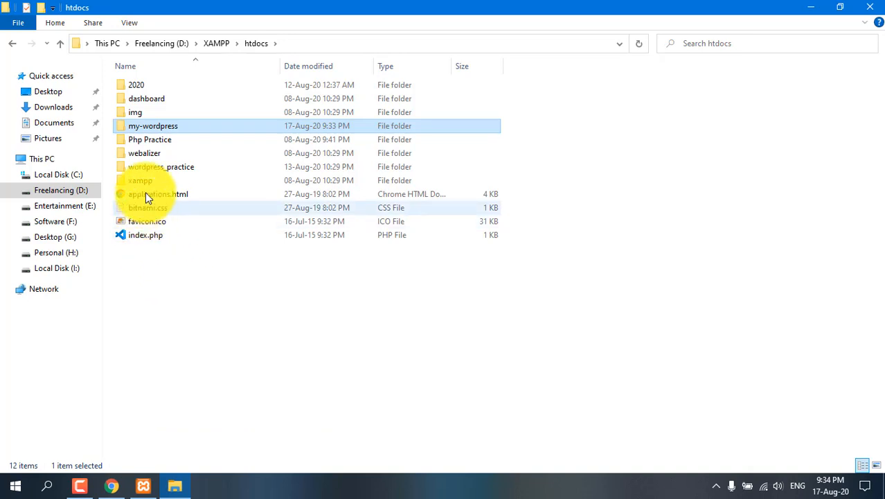
pyautogui.doubleClick(125, 126)
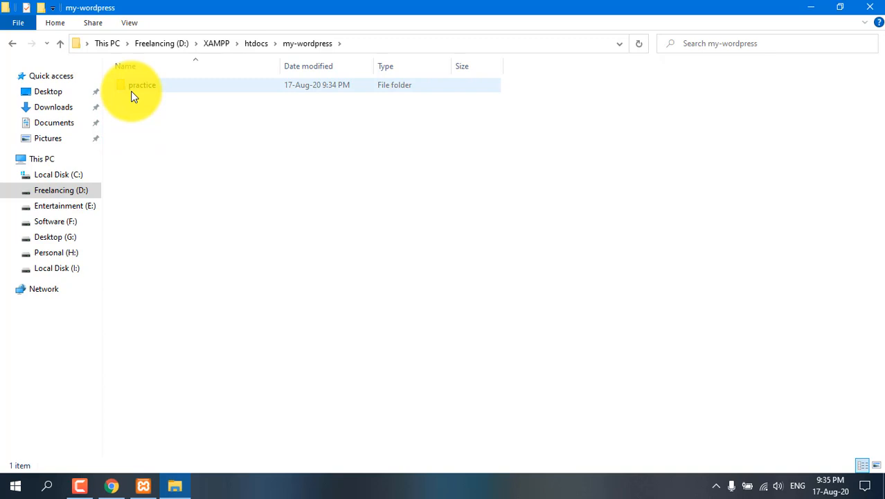
pyautogui.click(122, 87)
pyautogui.doubleClick(123, 86)
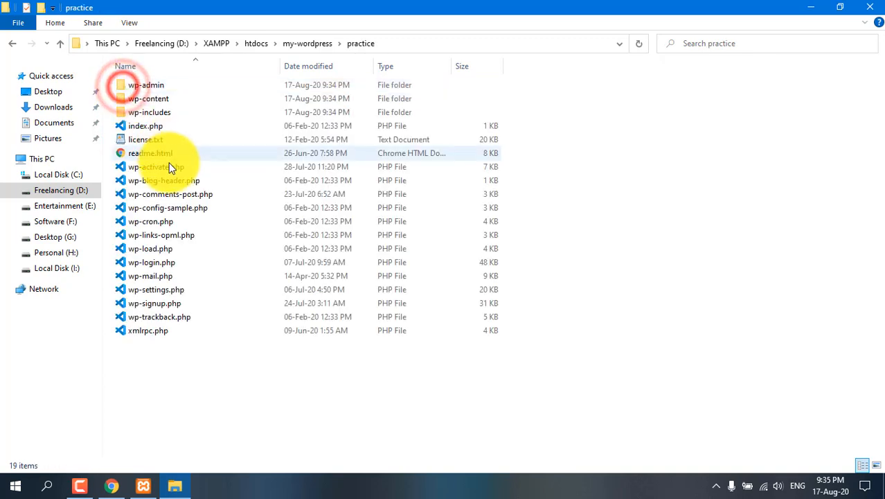
# Step: Return to Chrome and extend the address to localhost/my-wordpress/practice
pyautogui.click(114, 484)
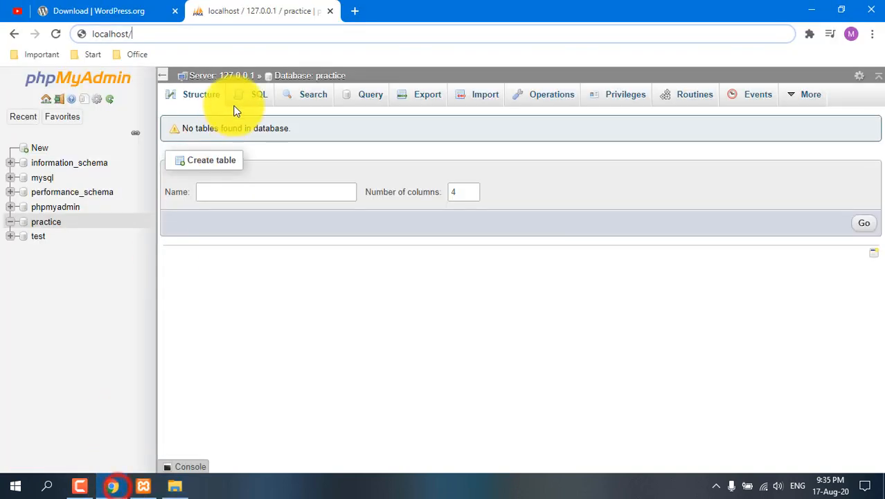
pyautogui.click(202, 39)
pyautogui.write('my')
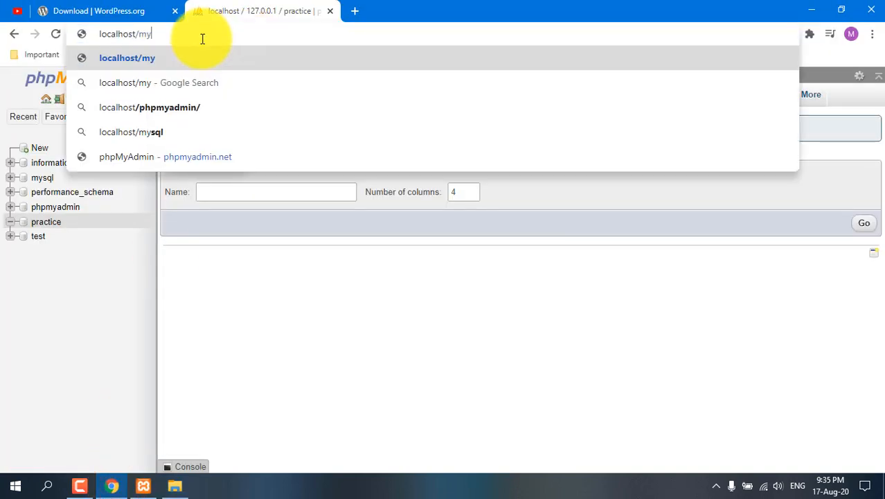
pyautogui.write('-wordpress')
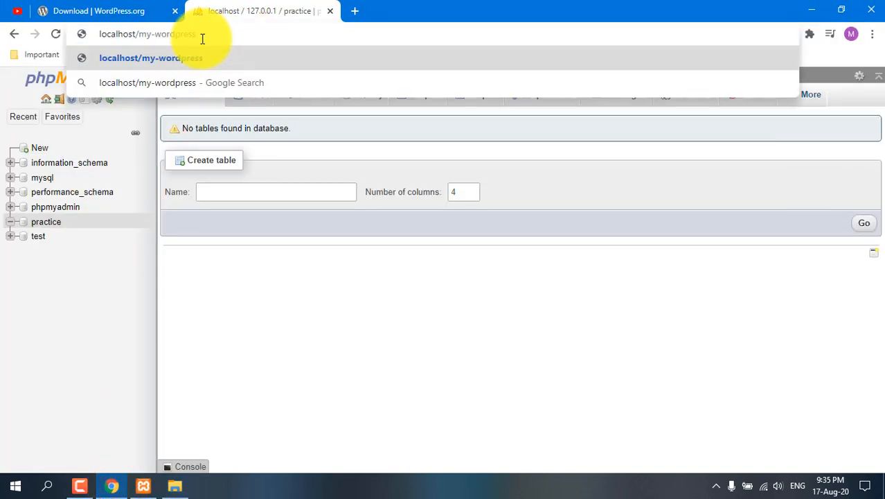
pyautogui.write('/practice')
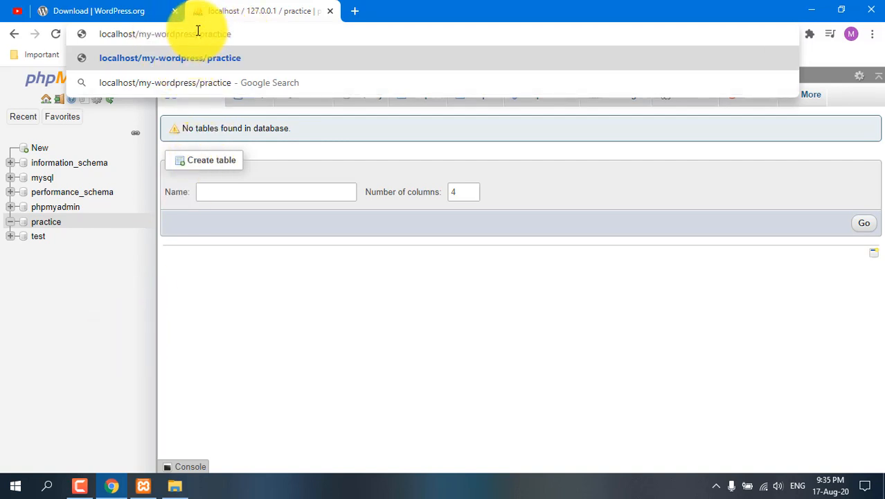
# Step: Recheck in File Explorer how the my-wordpress and practice folders are nested inside htdocs
pyautogui.click(174, 485)
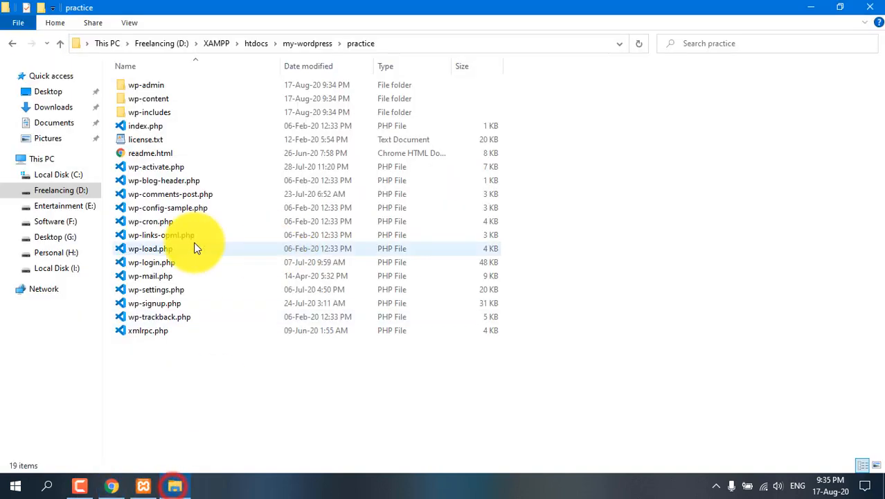
pyautogui.click(254, 43)
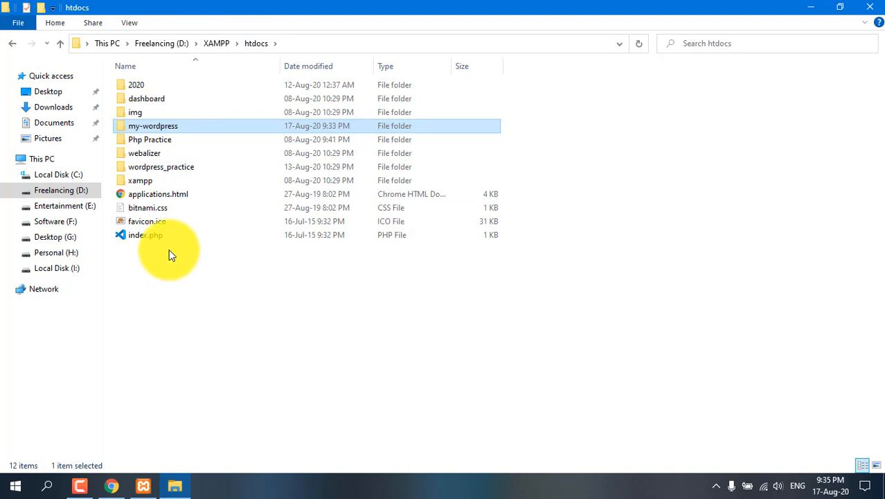
pyautogui.doubleClick(121, 126)
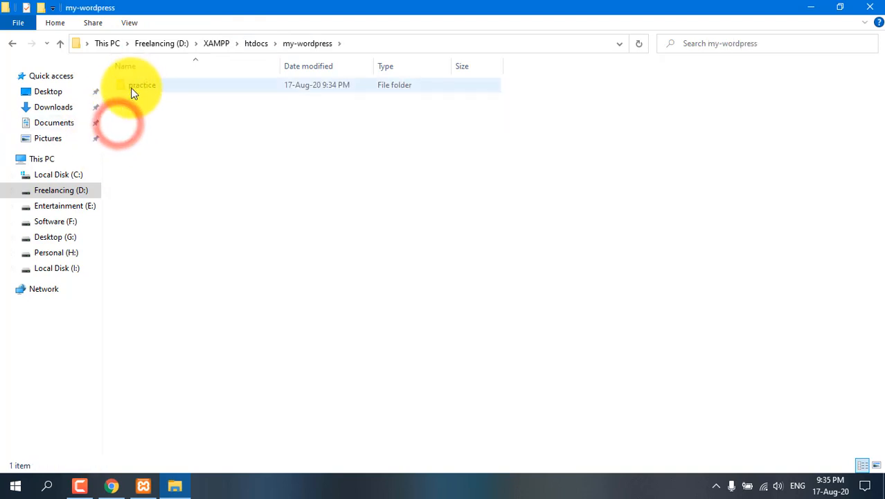
pyautogui.click(11, 43)
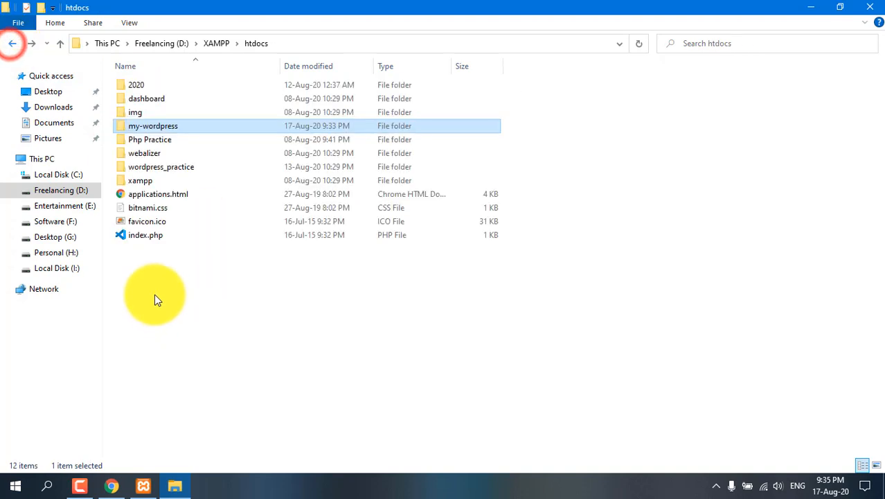
# Step: Switch back to Chrome and check the my-wordpress and practice parts of the entered address
pyautogui.click(110, 486)
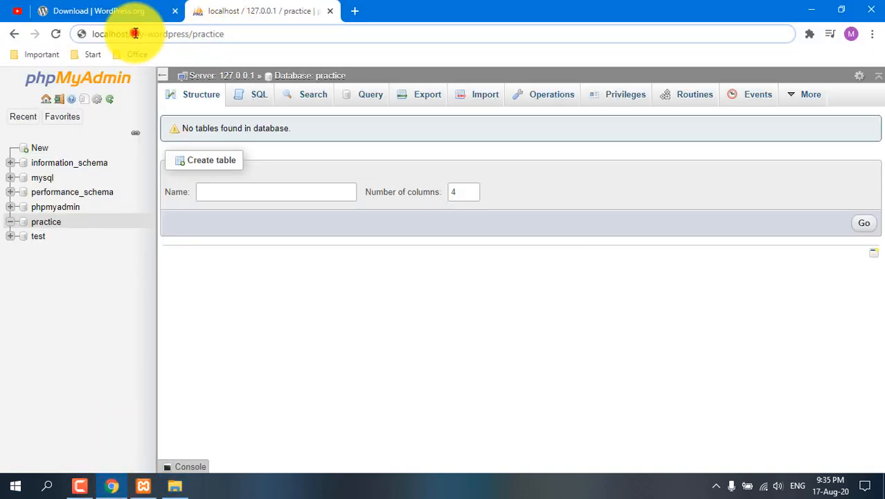
pyautogui.moveTo(135, 33); pyautogui.dragTo(185, 33)
pyautogui.click(212, 35)
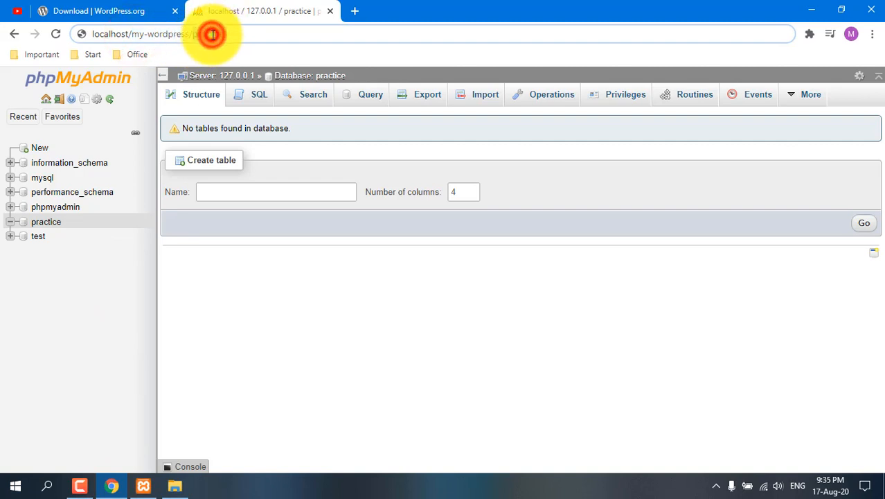
pyautogui.doubleClick(212, 34)
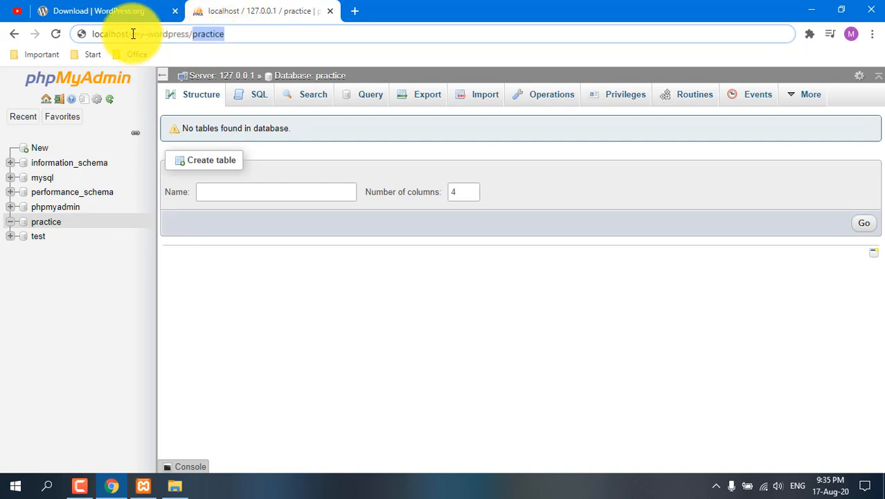
pyautogui.moveTo(133, 33); pyautogui.dragTo(225, 34)
pyautogui.click(162, 33)
pyautogui.click(236, 36)
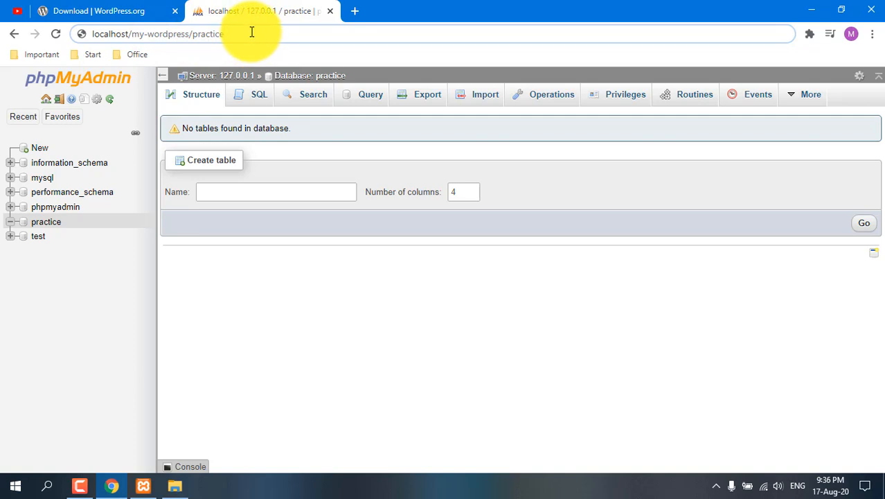
# Step: Load the practice site's address and continue the WordPress setup in English (United States)
pyautogui.press('Return')
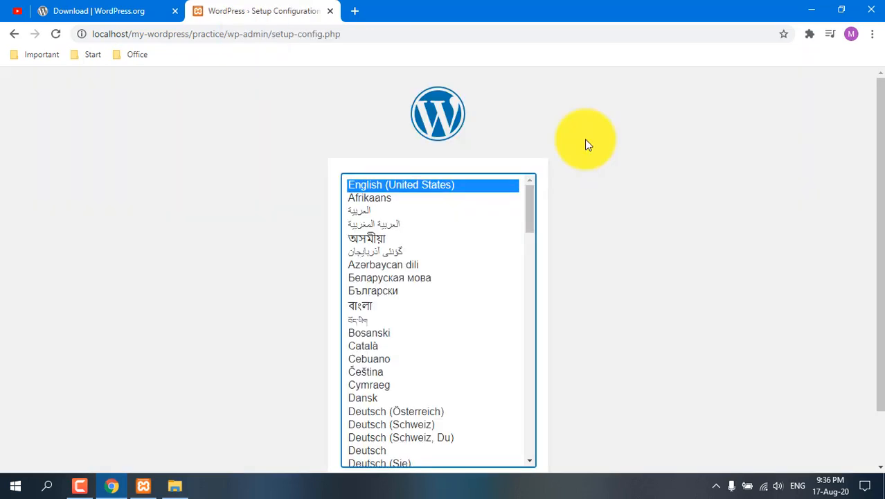
pyautogui.scroll(-1, 599, 184)
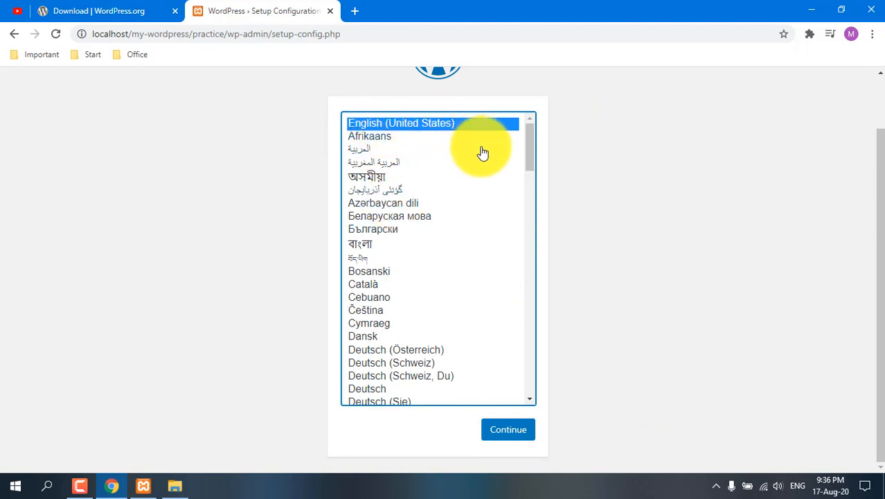
pyautogui.click(506, 431)
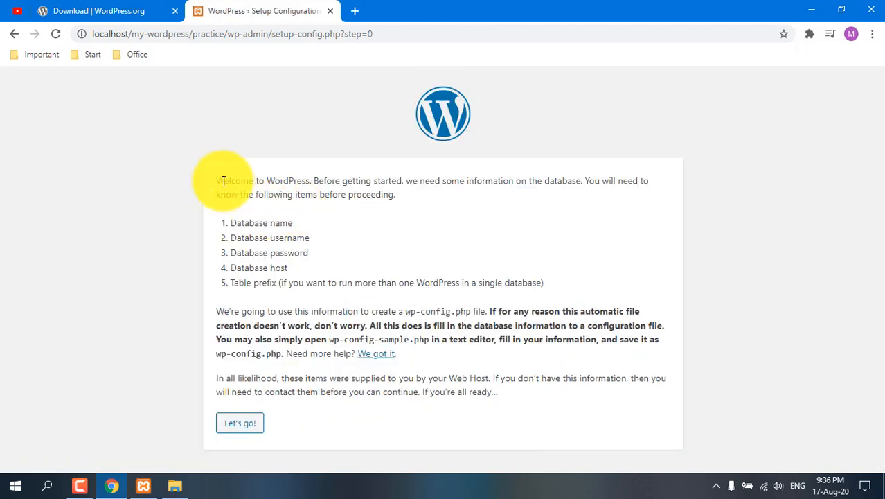
# Step: Review the database details that the WordPress welcome page asks for, including name, username and password
pyautogui.moveTo(217, 181); pyautogui.dragTo(308, 181)
pyautogui.click(337, 226)
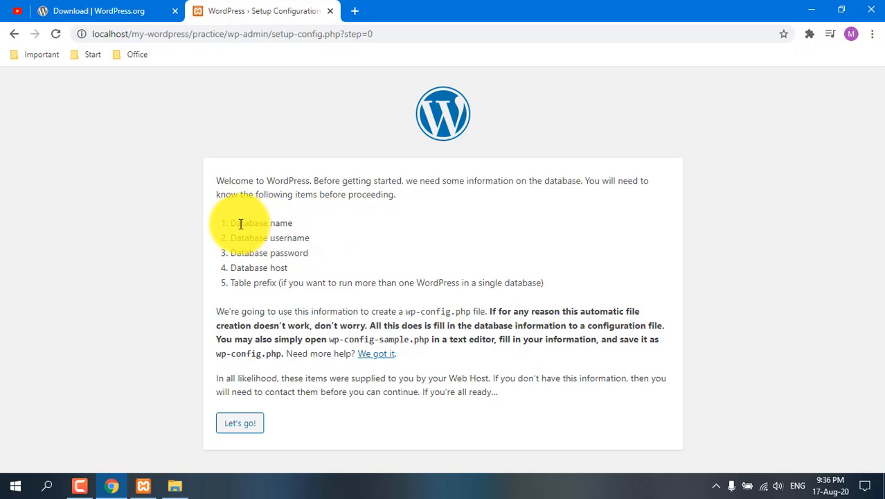
pyautogui.moveTo(232, 220); pyautogui.dragTo(292, 221)
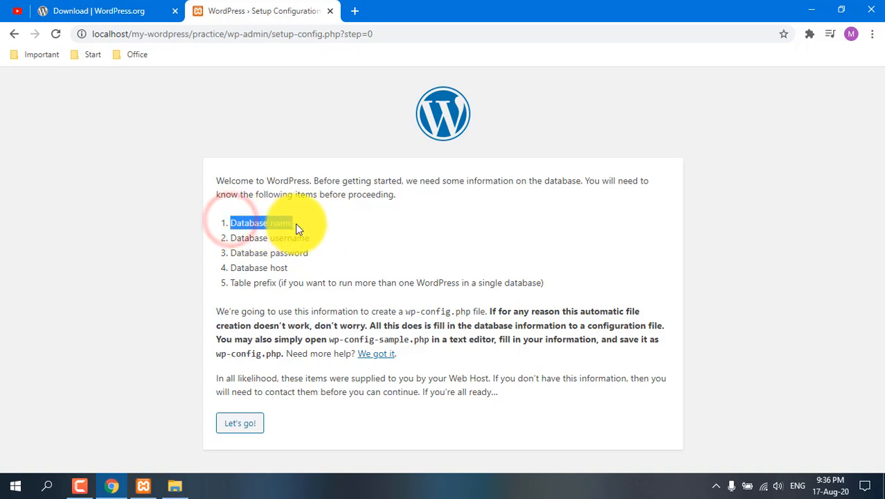
pyautogui.click(336, 235)
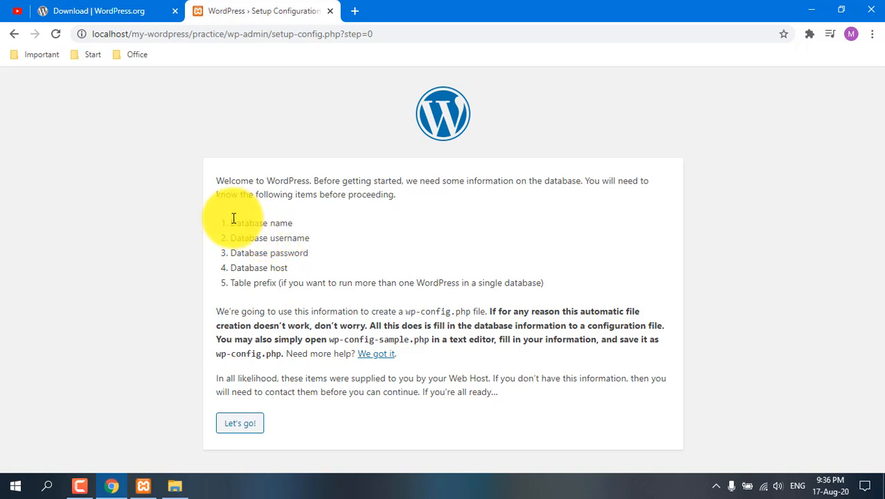
pyautogui.moveTo(234, 218); pyautogui.dragTo(283, 225)
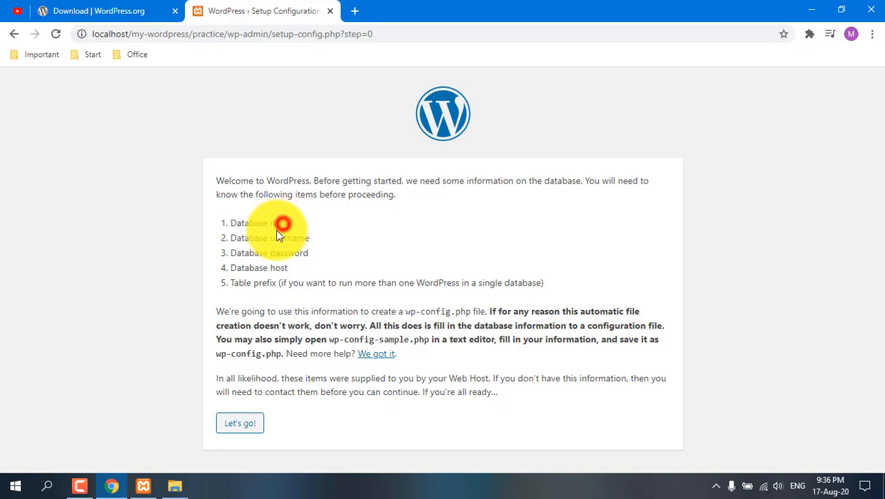
pyautogui.moveTo(232, 237); pyautogui.dragTo(309, 237)
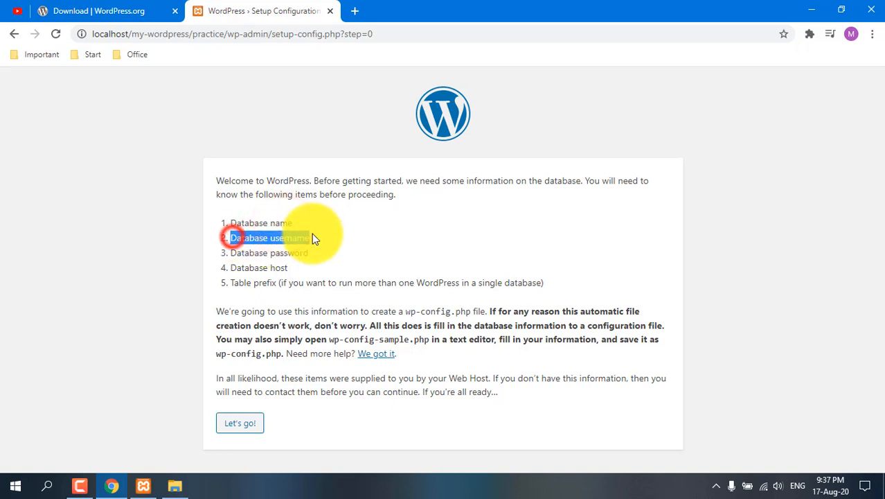
pyautogui.click(233, 253)
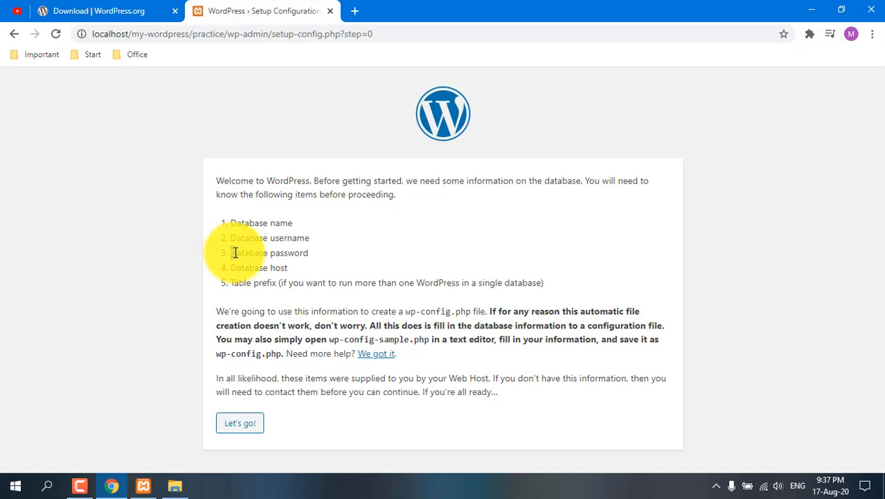
pyautogui.moveTo(238, 252); pyautogui.dragTo(330, 237)
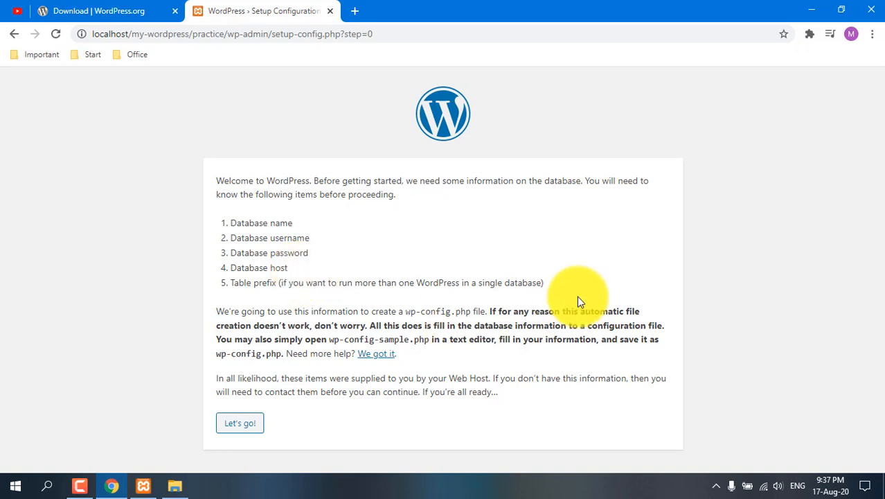
# Step: Proceed to the database connection form and enter prctice as the database name and root as the username
pyautogui.click(239, 424)
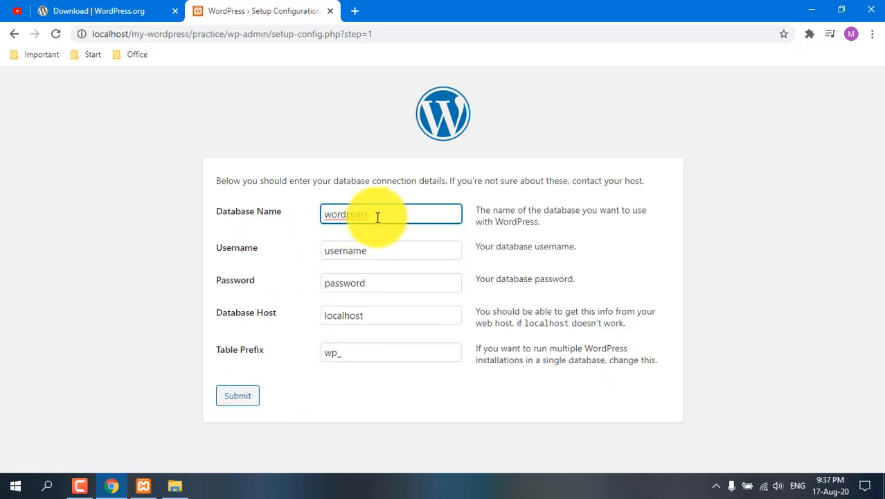
pyautogui.moveTo(375, 216); pyautogui.dragTo(320, 216)
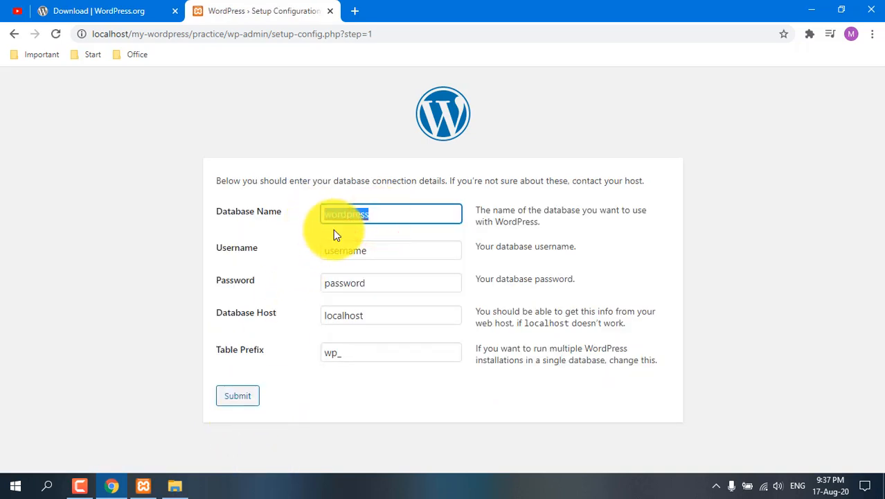
pyautogui.write('prctice')
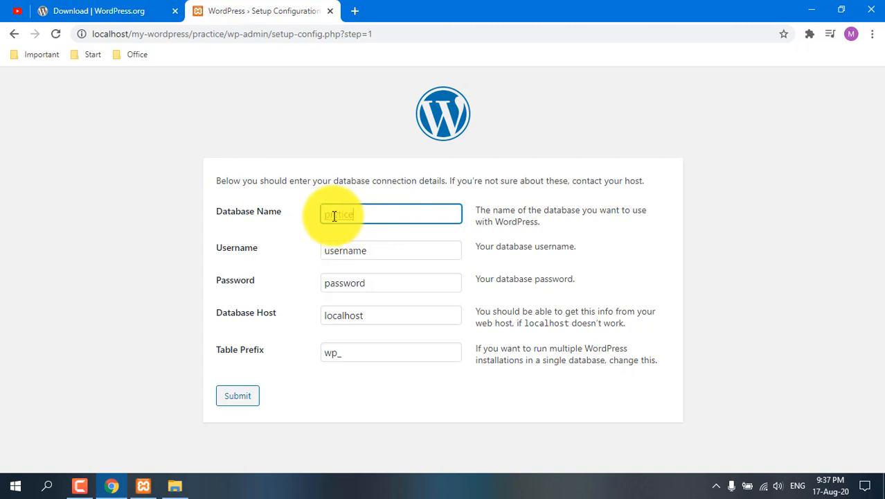
pyautogui.moveTo(377, 251); pyautogui.dragTo(310, 249)
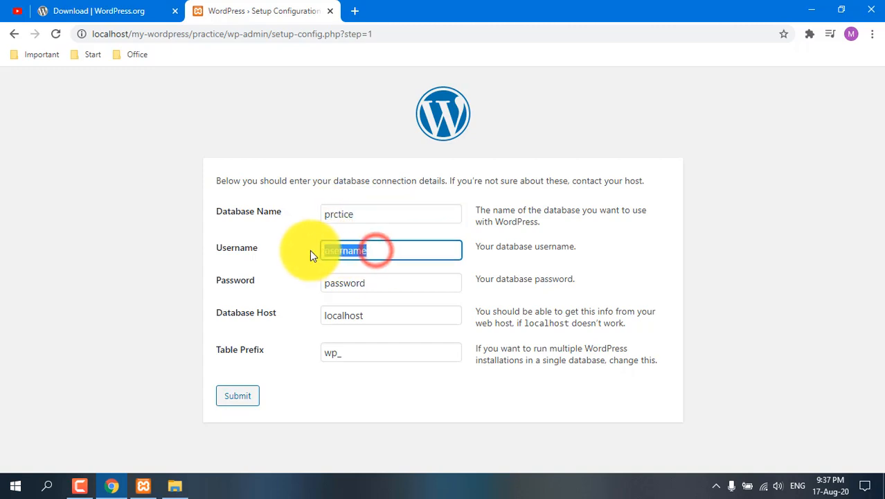
pyautogui.write('ro')
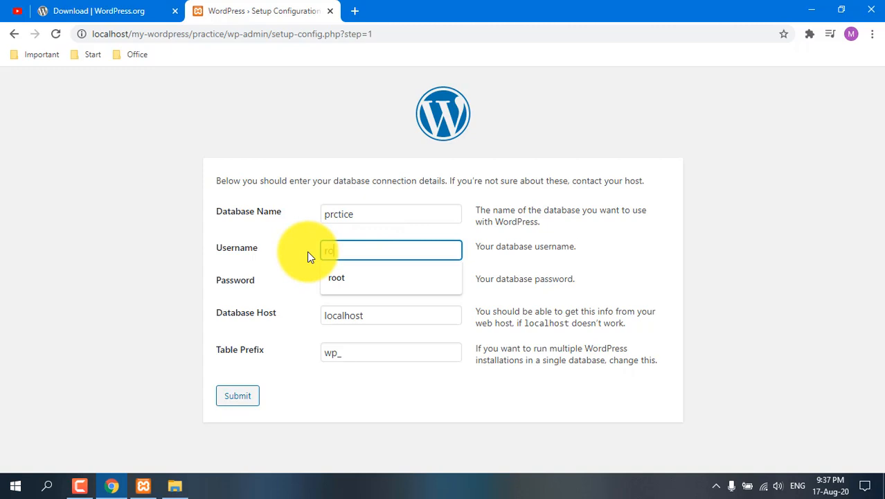
pyautogui.write('ot')
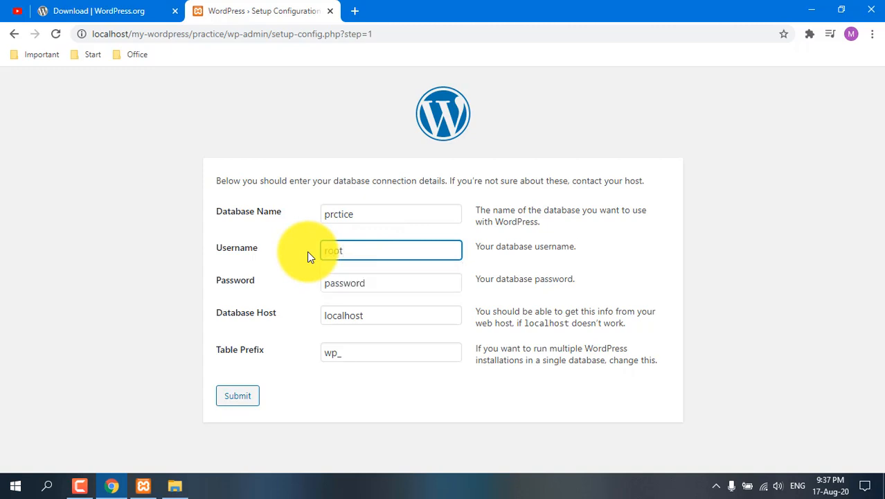
# Step: Try to submit the database connection details with the password left blank
pyautogui.moveTo(376, 284); pyautogui.dragTo(306, 288)
pyautogui.press('BackSpace')
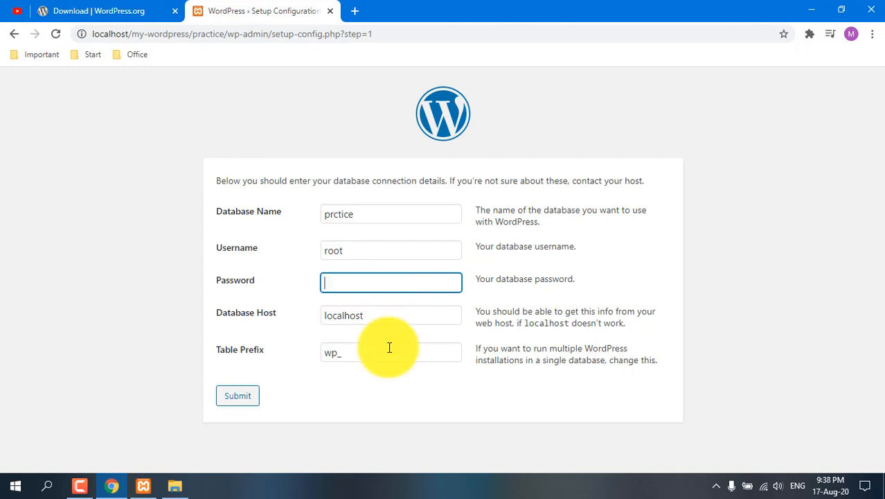
pyautogui.click(419, 401)
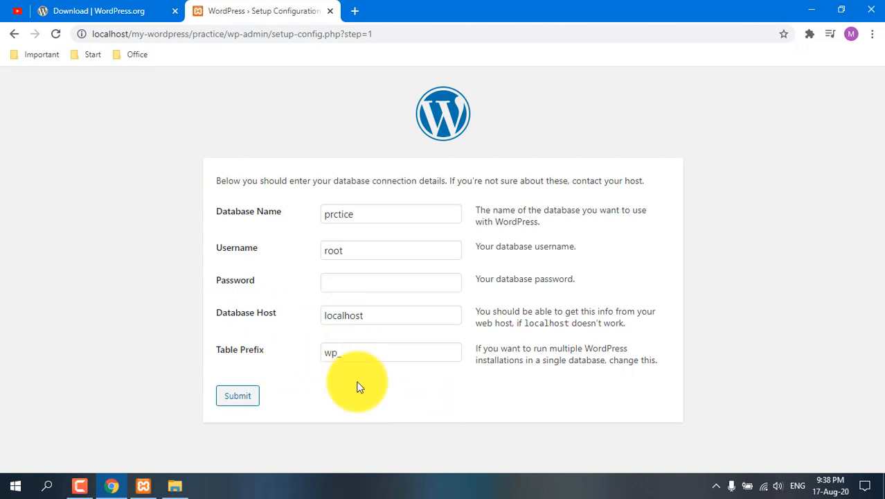
pyautogui.click(235, 395)
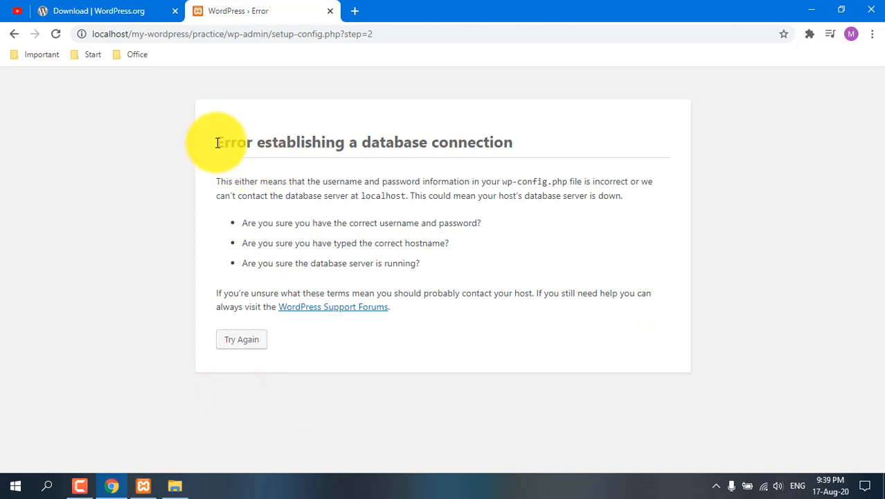
pyautogui.moveTo(217, 142); pyautogui.dragTo(514, 133)
pyautogui.click(513, 133)
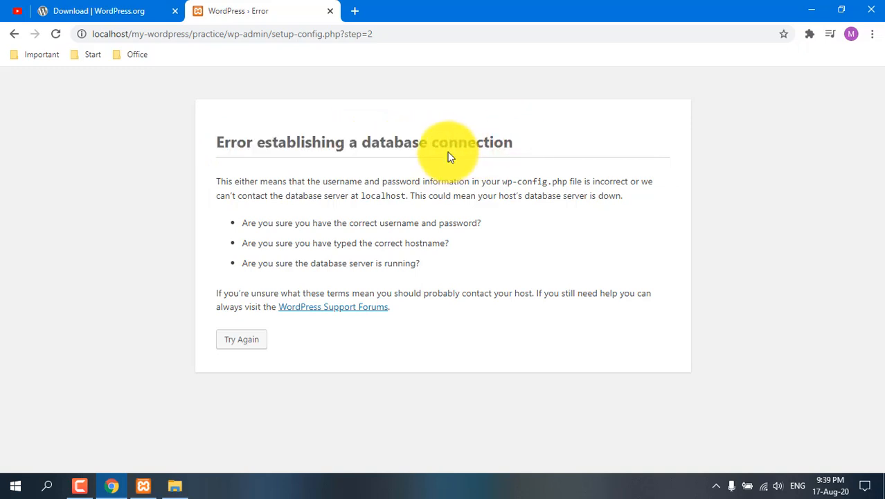
# Step: Return to the database connection form and correct the database name to practice
pyautogui.click(241, 340)
pyautogui.moveTo(333, 215); pyautogui.dragTo(363, 218)
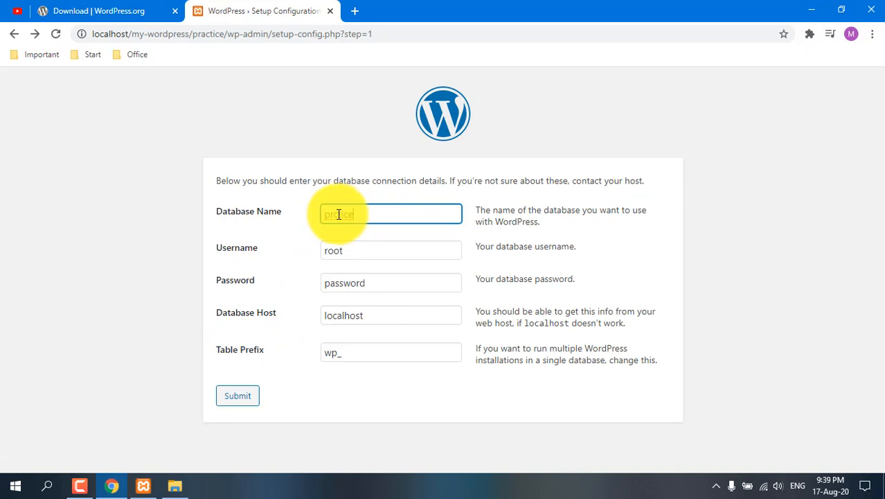
pyautogui.click(333, 214)
pyautogui.write('actice')
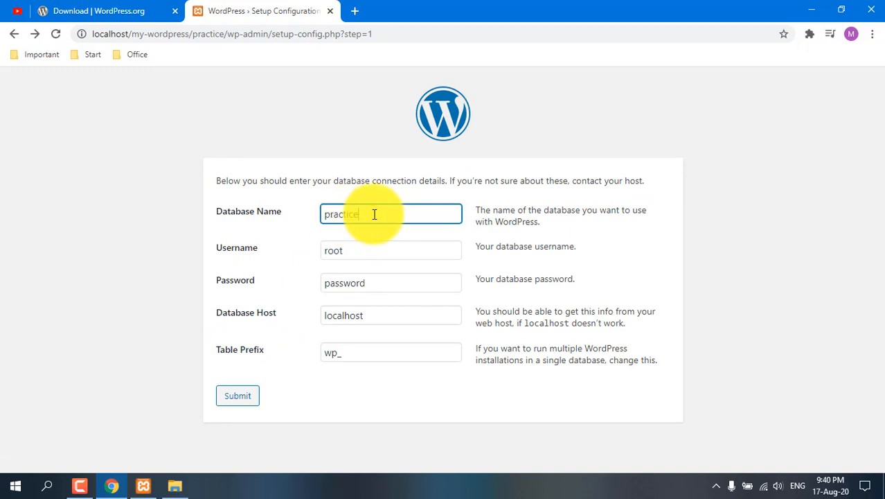
# Step: Submit the database connection details with a blank password and run the WordPress installation
pyautogui.moveTo(376, 281); pyautogui.dragTo(307, 286)
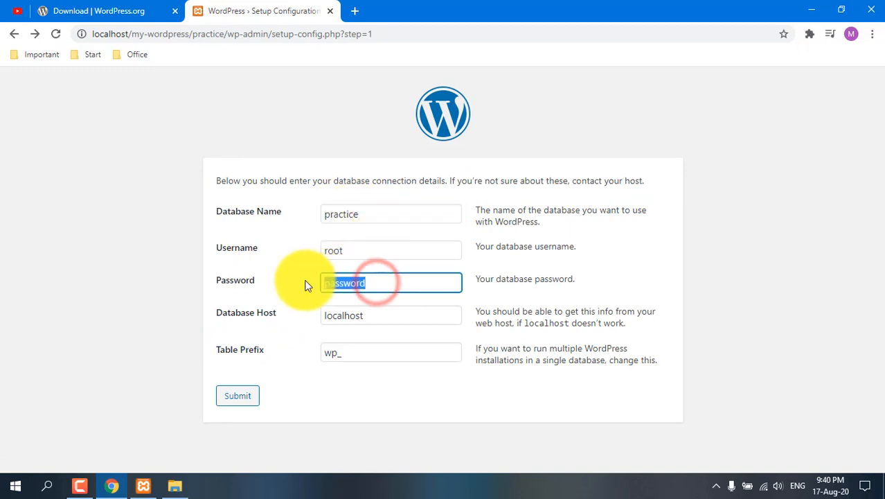
pyautogui.press('BackSpace')
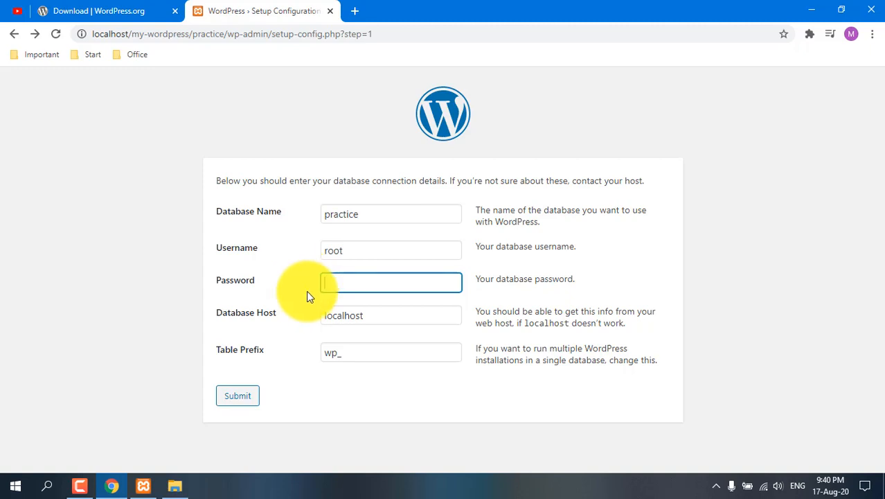
pyautogui.click(379, 385)
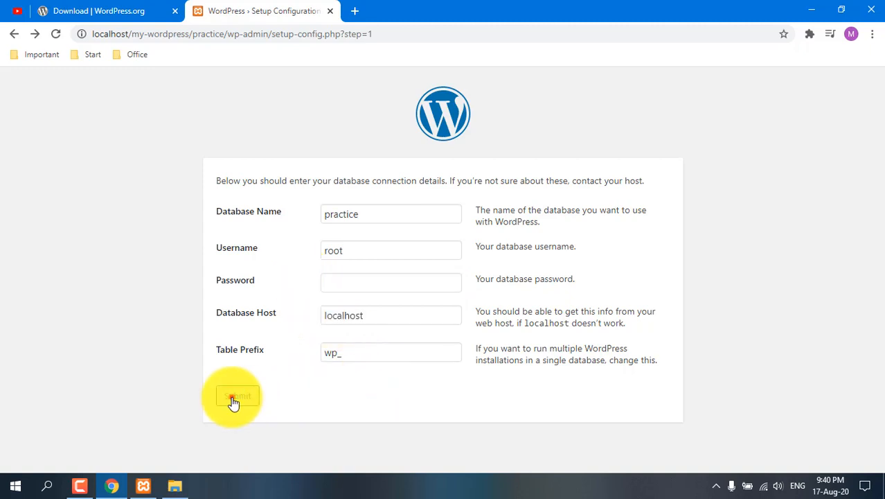
pyautogui.click(233, 399)
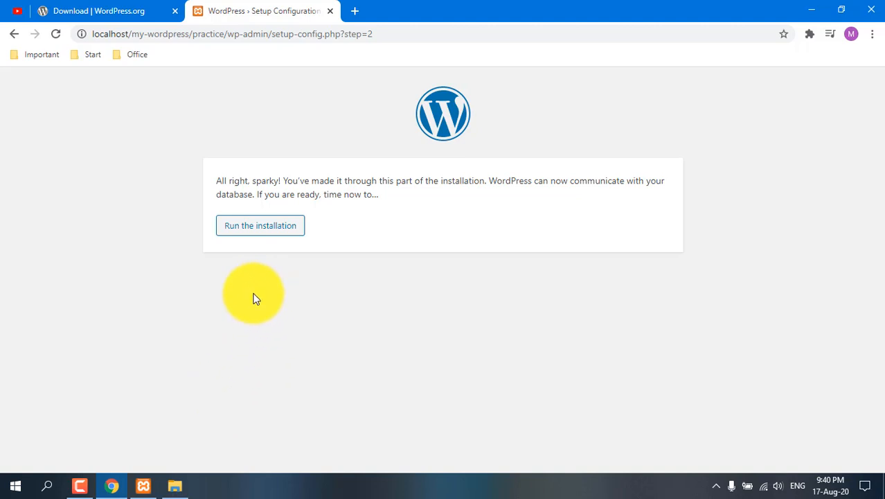
pyautogui.click(250, 230)
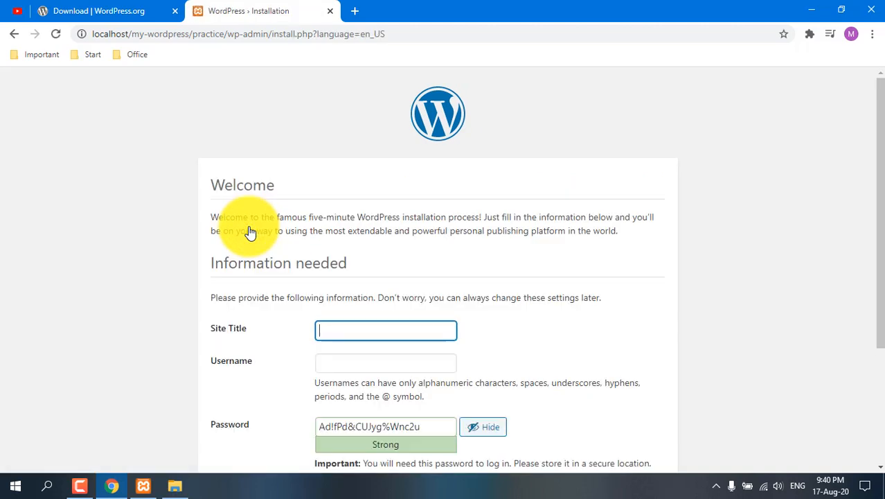
# Step: Enter Practice wordpress as the site title and admin as the username
pyautogui.scroll(-1, 252, 236)
pyautogui.click(339, 262)
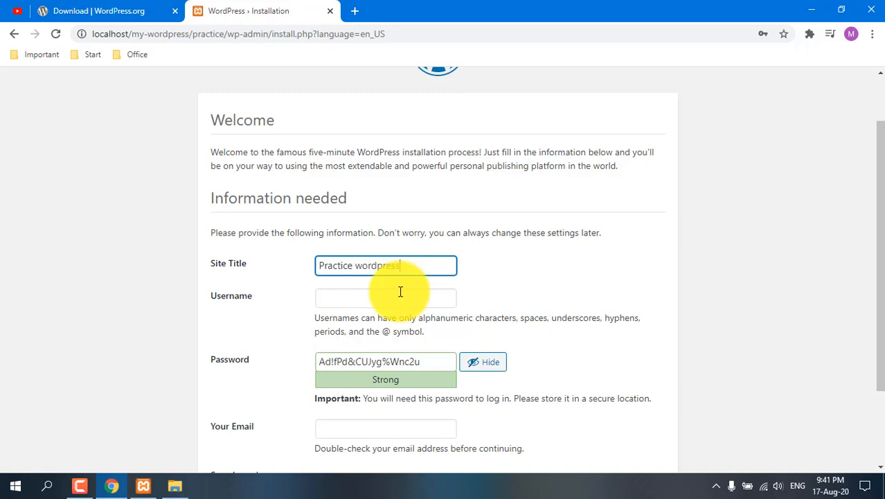
pyautogui.click(387, 297)
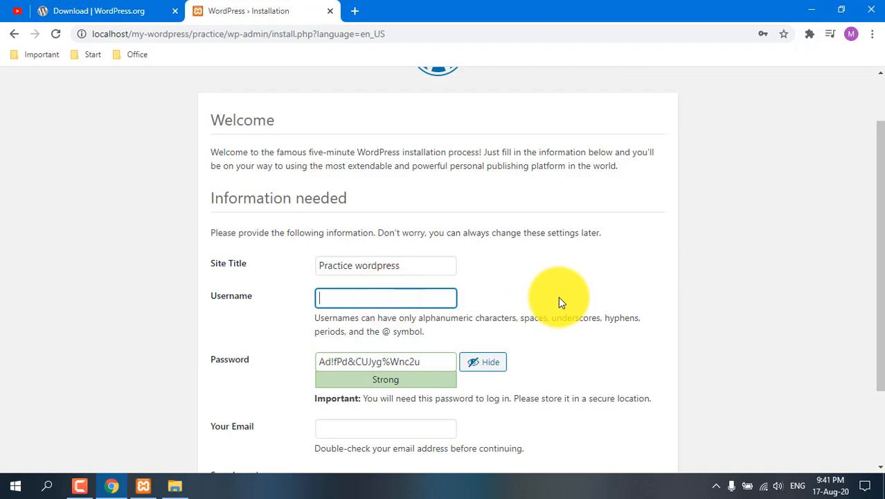
pyautogui.write('admin')
pyautogui.click(556, 280)
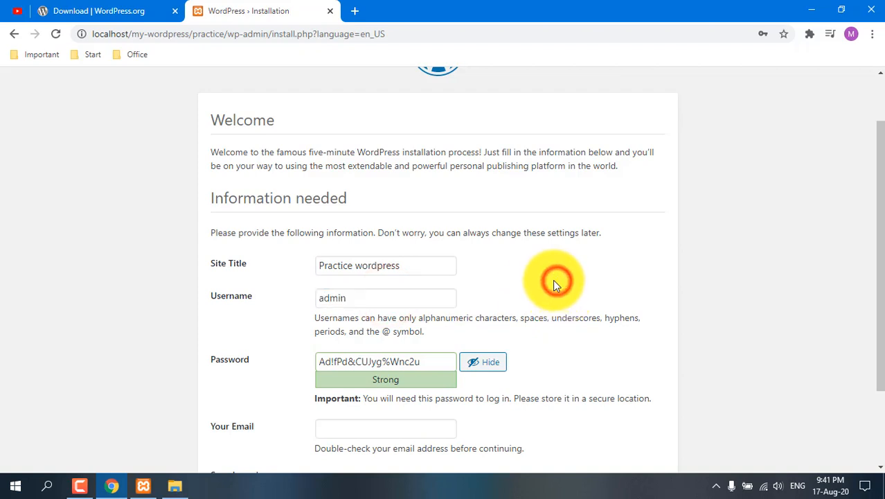
# Step: Replace the generated password with the chosen account password and confirm the use of a weak password
pyautogui.scroll(-2, 536, 284)
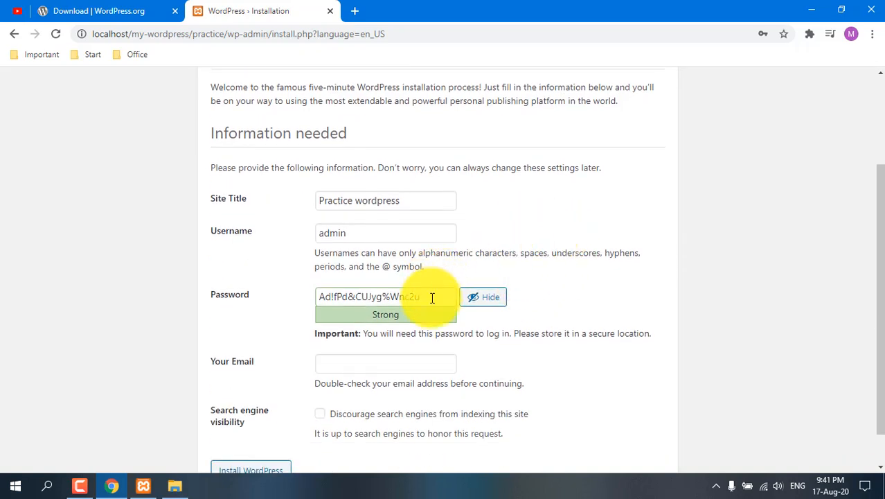
pyautogui.moveTo(432, 297); pyautogui.dragTo(309, 307)
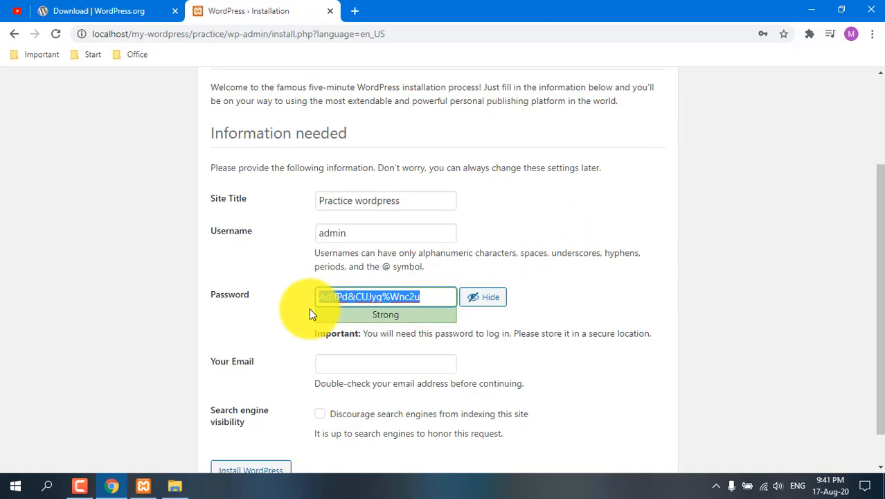
pyautogui.press('BackSpace')
pyautogui.write('123456')
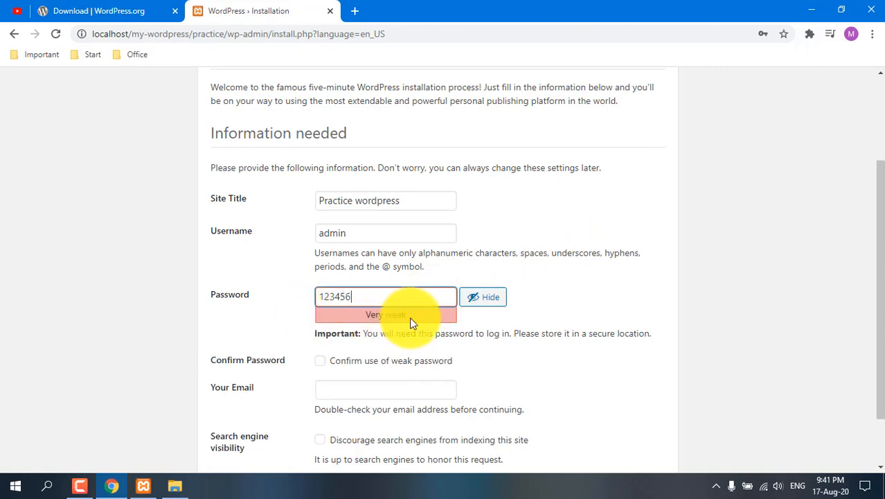
pyautogui.scroll(-1, 297, 295)
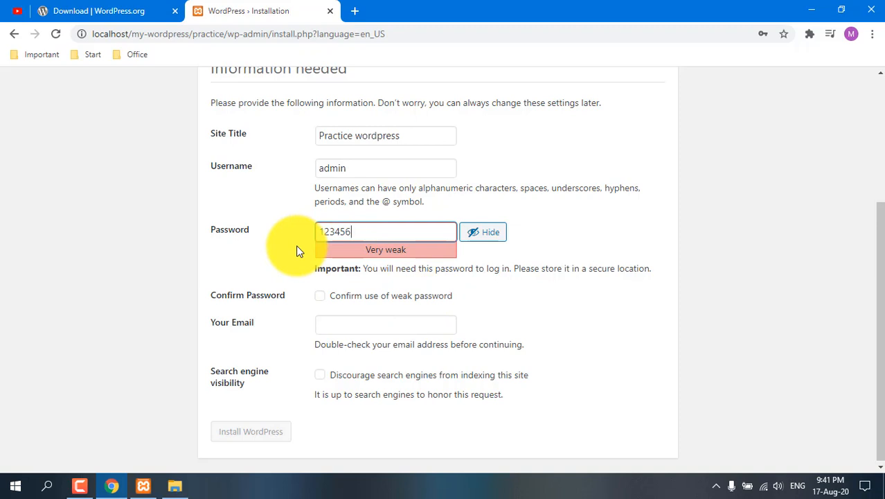
pyautogui.click(321, 296)
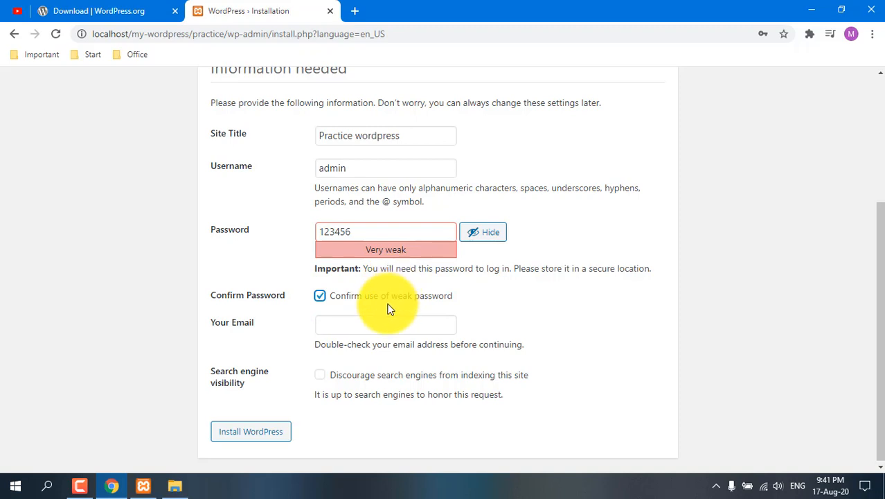
# Step: Fill in the administrator's e-mail address and discourage search engines from indexing the site
pyautogui.click(346, 323)
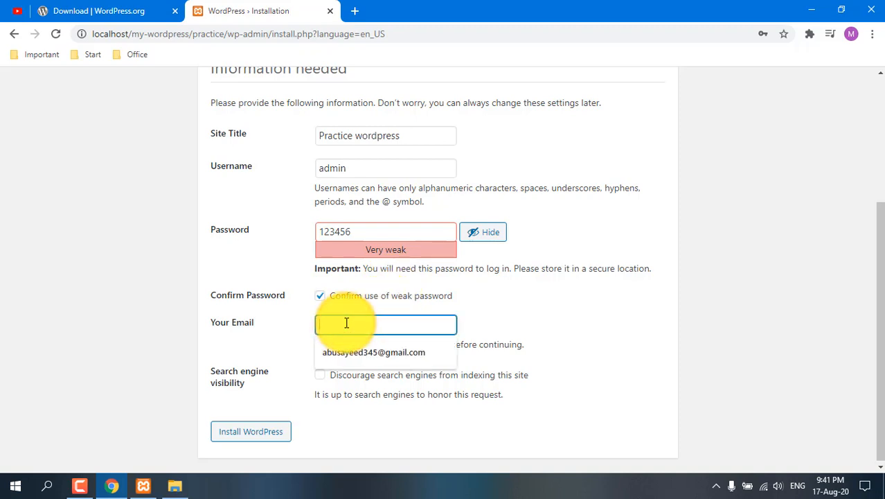
pyautogui.click(360, 350)
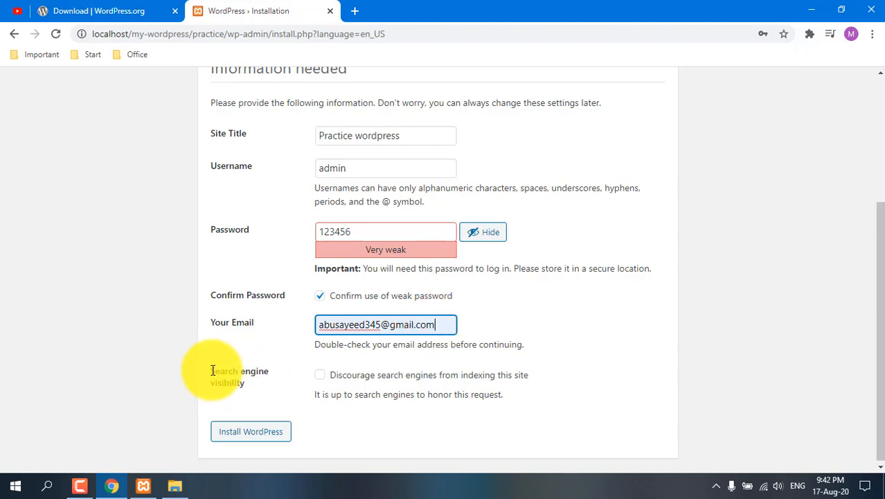
pyautogui.moveTo(212, 370); pyautogui.dragTo(253, 391)
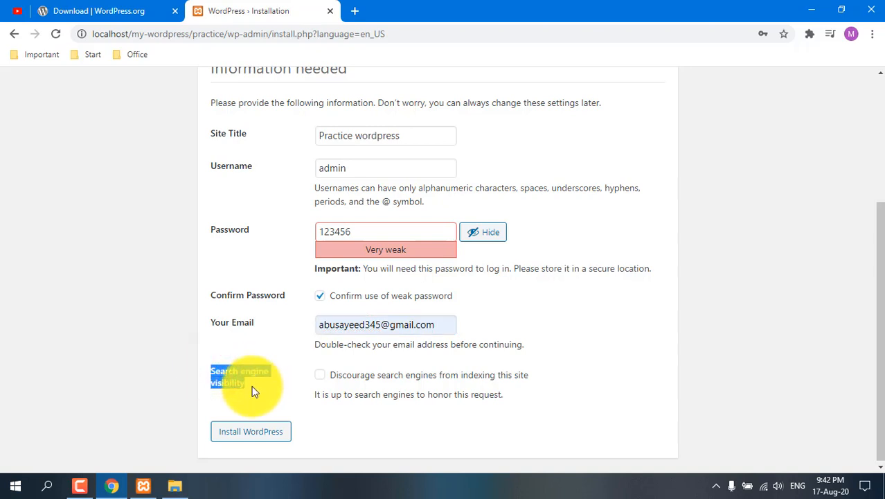
pyautogui.click(572, 321)
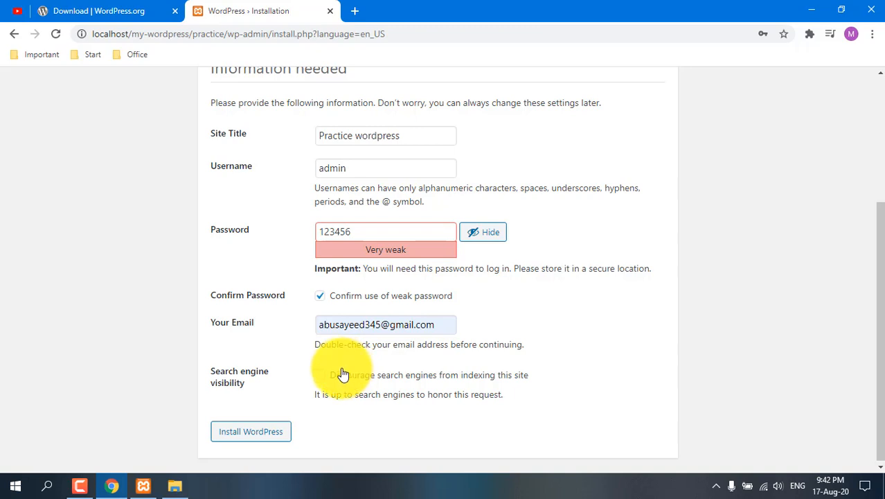
pyautogui.click(320, 380)
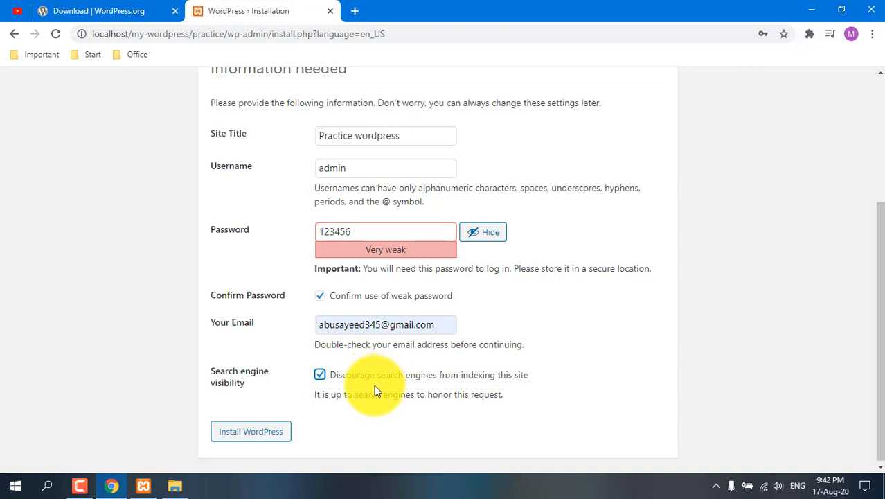
# Step: Install WordPress with the entered site details and dismiss the browser's password-change recommendation
pyautogui.click(237, 436)
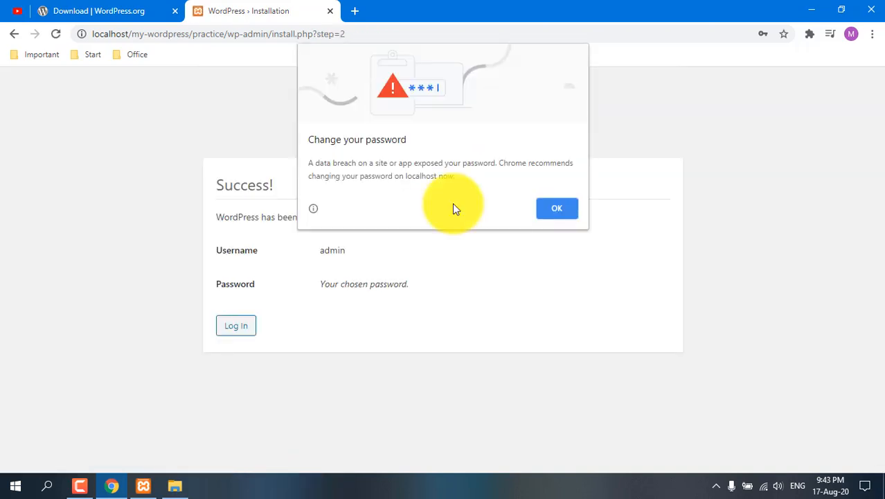
pyautogui.click(558, 208)
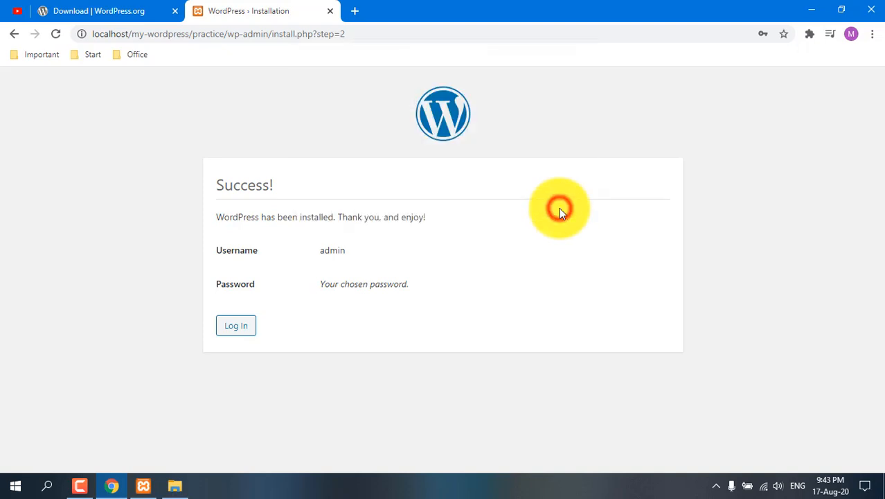
pyautogui.moveTo(216, 184); pyautogui.dragTo(282, 188)
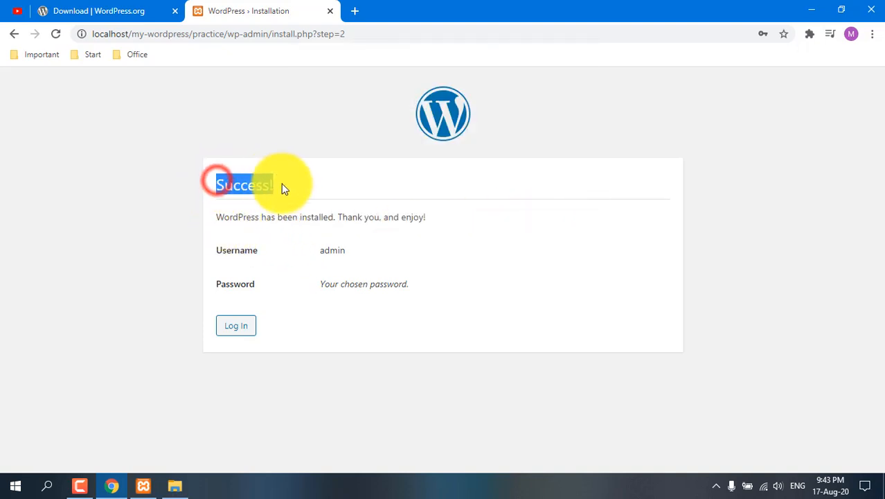
pyautogui.click(284, 189)
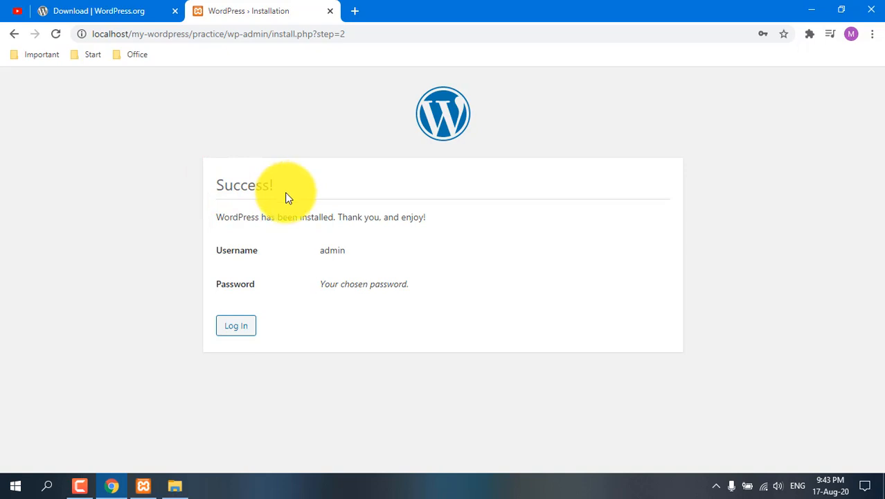
# Step: Proceed to the login page and enter admin as the username along with the account password
pyautogui.click(227, 327)
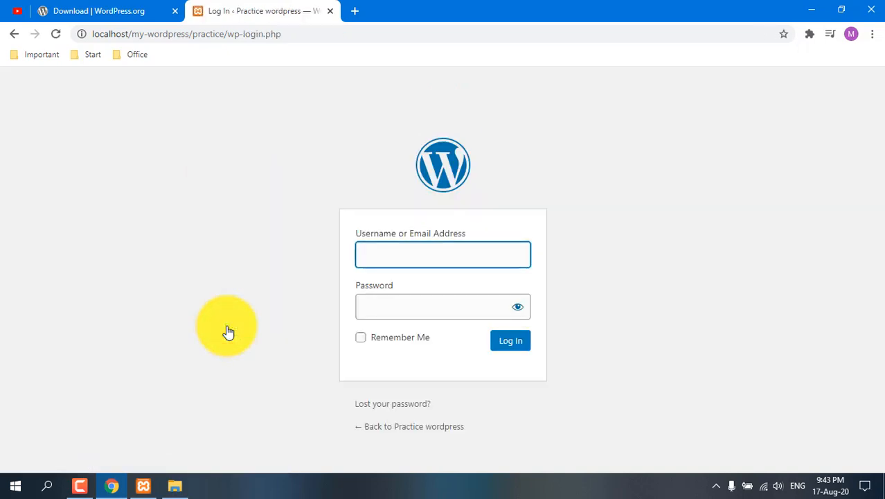
pyautogui.write('ad')
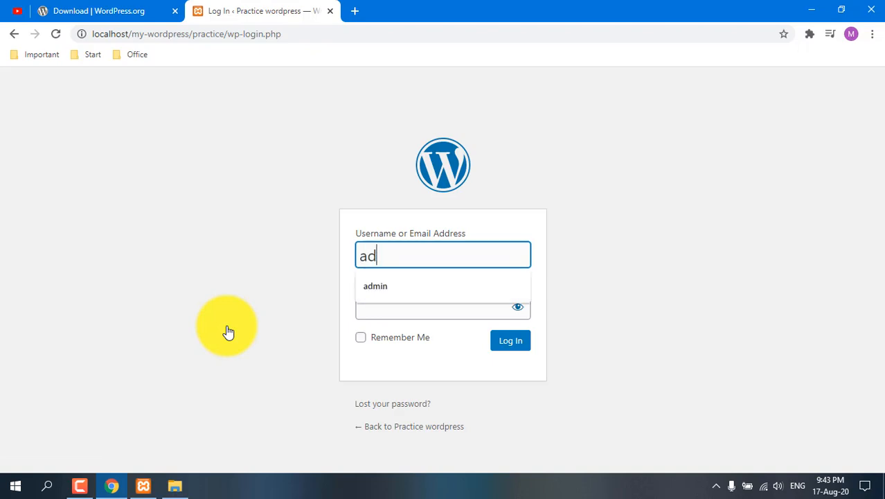
pyautogui.press('Down')
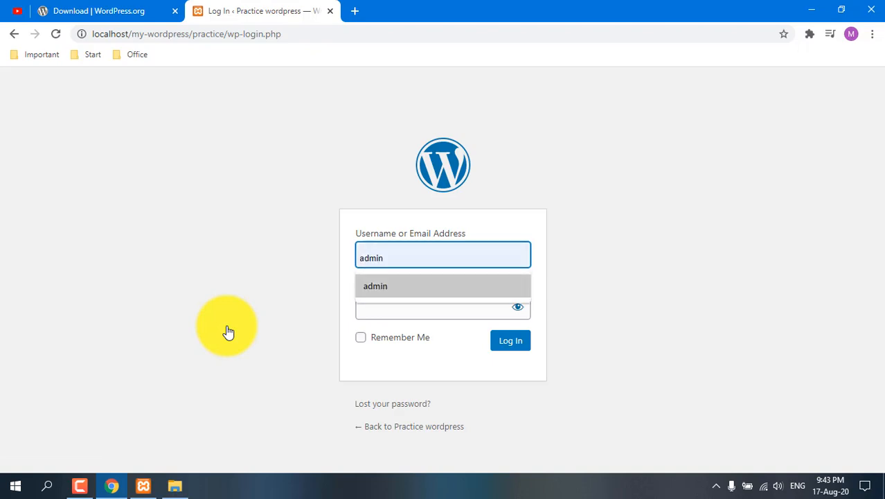
pyautogui.press('Return')
pyautogui.click(417, 299)
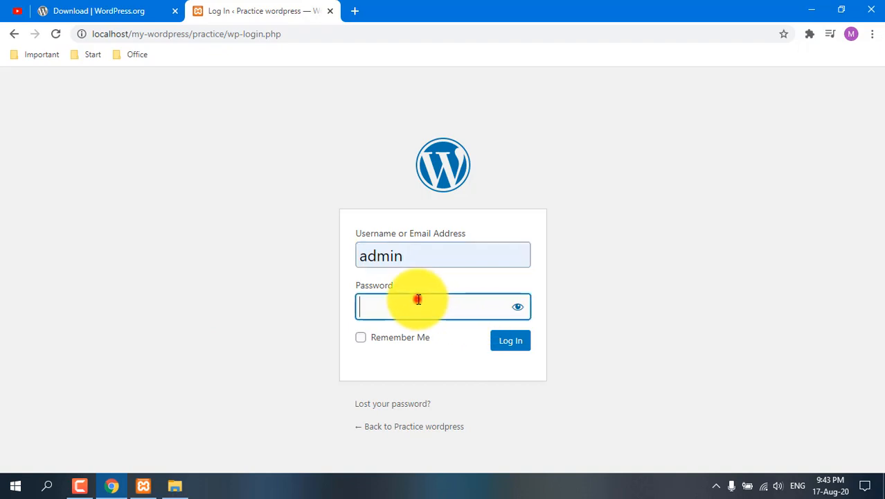
pyautogui.write('admin')
# Step: Enable the Remember Me option for this login
pyautogui.click(359, 339)
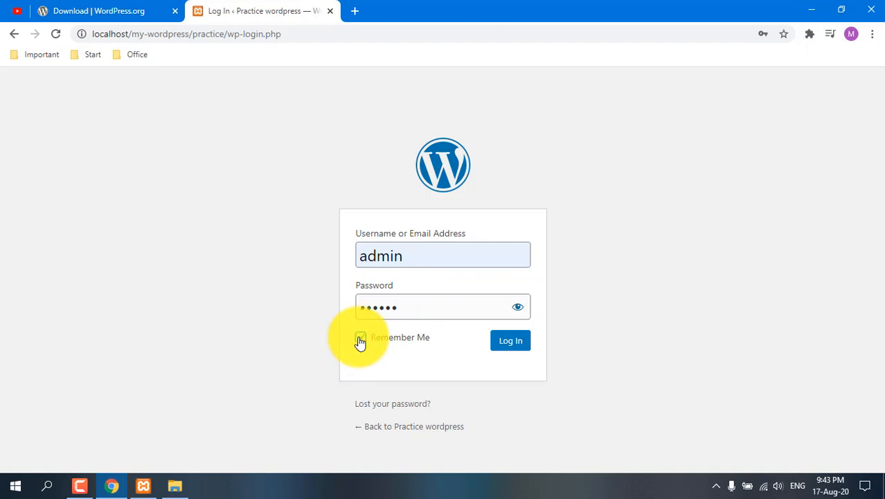
pyautogui.click(360, 339)
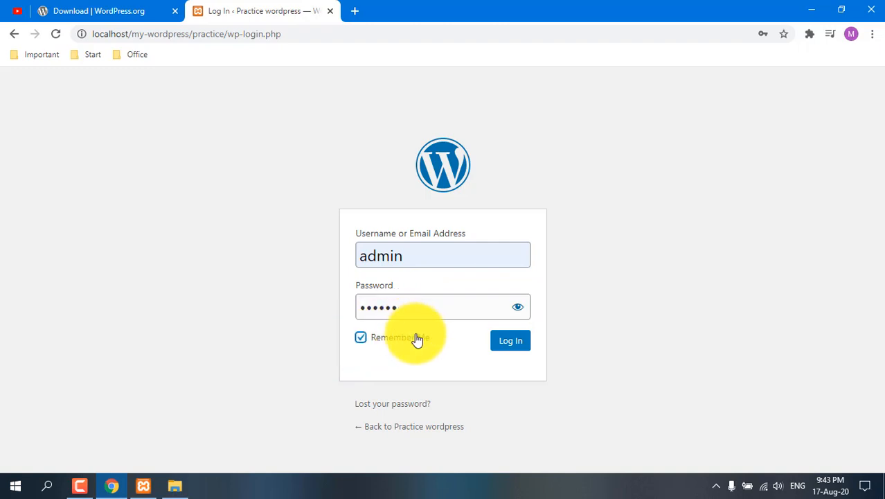
pyautogui.click(362, 337)
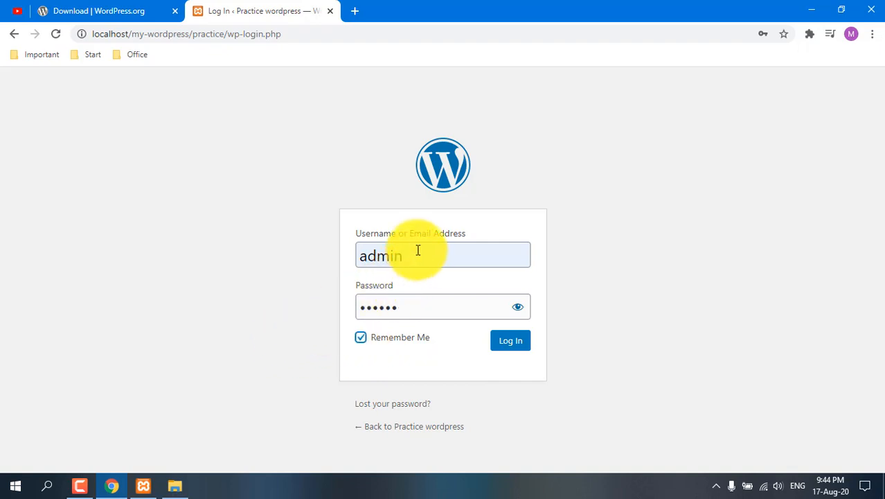
# Step: Log in to the WordPress site with the entered credentials and dismiss the browser's password-change recommendation
pyautogui.click(363, 340)
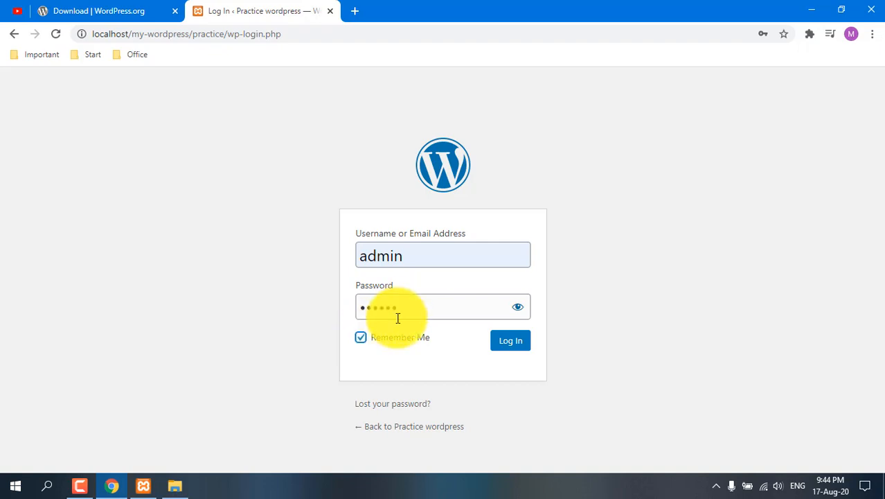
pyautogui.click(511, 344)
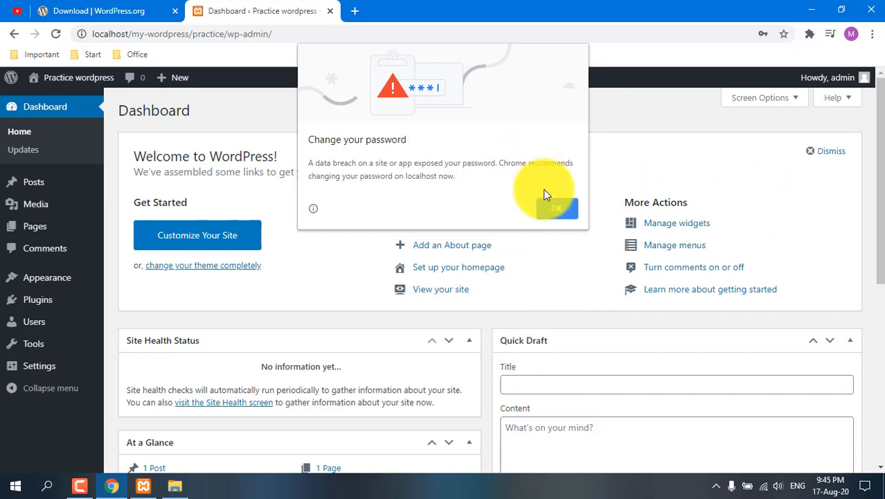
pyautogui.click(557, 208)
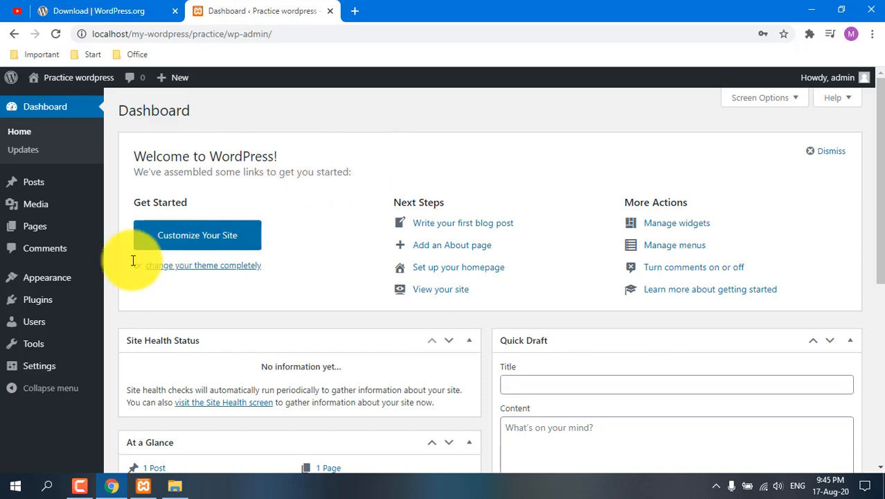
# Step: Open the page listing the site's installed themes
pyautogui.moveTo(49, 285)
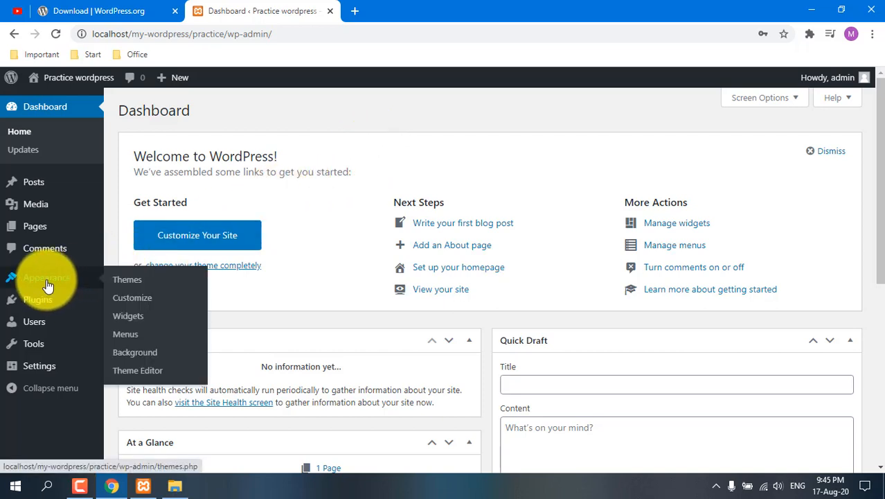
pyautogui.click(125, 284)
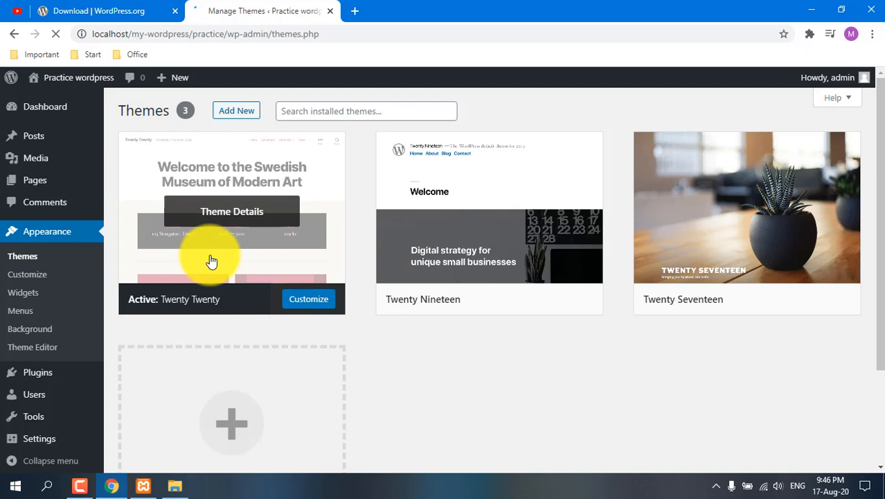
pyautogui.moveTo(452, 300)
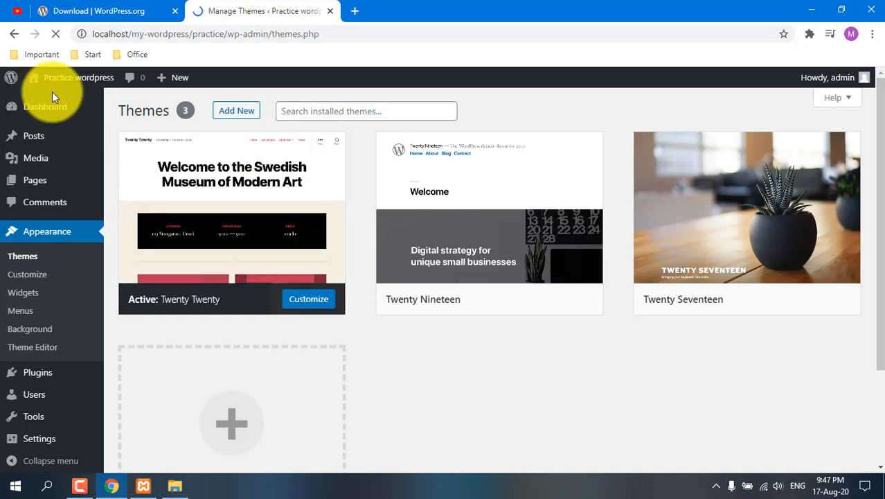
# Step: Open the Practice wordpress site in a new browser tab and look through its home page
pyautogui.moveTo(59, 83)
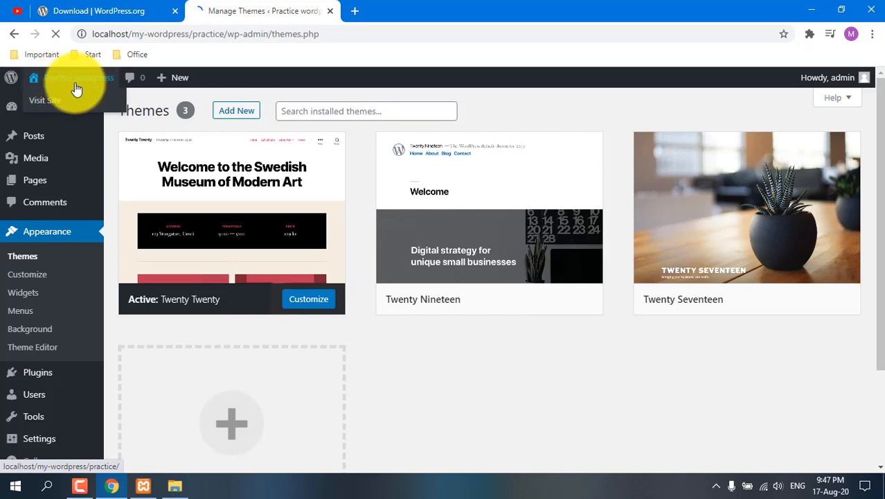
pyautogui.rightClick(40, 101)
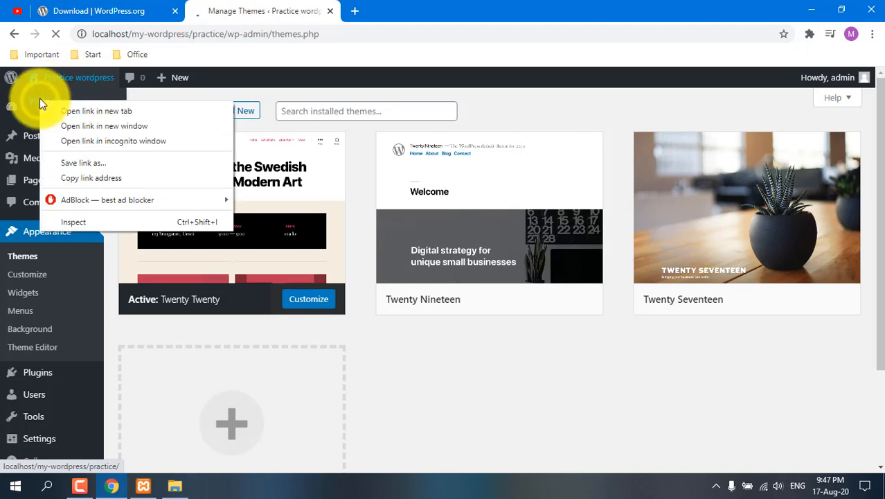
pyautogui.click(94, 111)
pyautogui.click(396, 10)
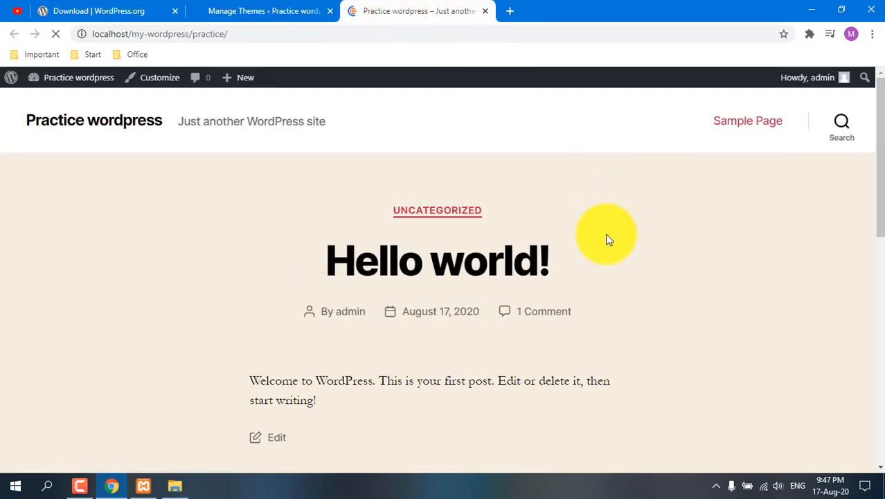
pyautogui.scroll(-2, 533, 281)
pyautogui.scroll(-6, 345, 204)
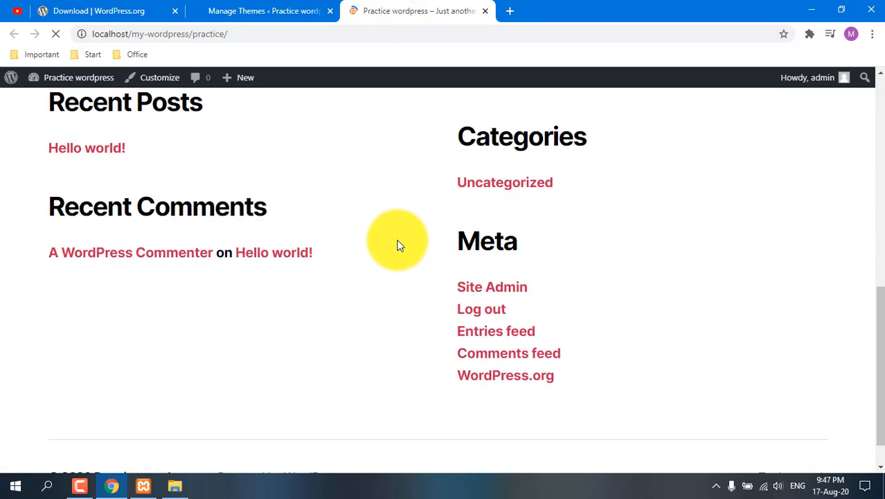
pyautogui.scroll(10, 367, 235)
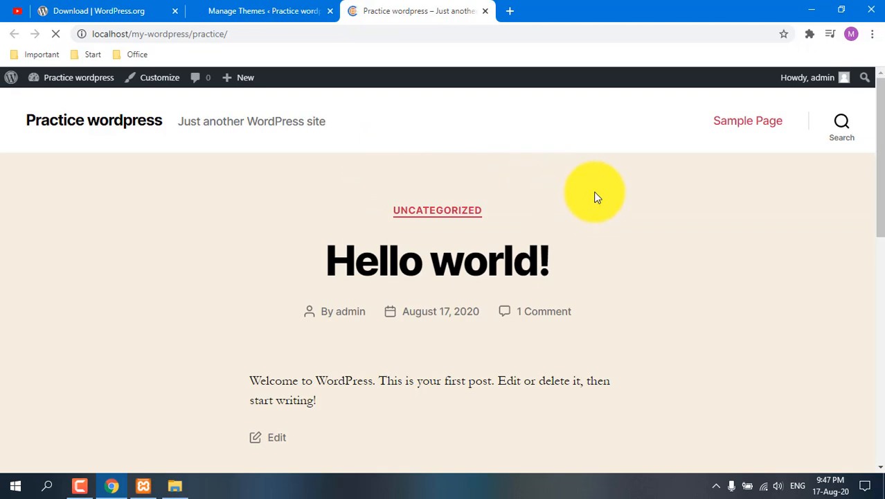
# Step: Return to the theme management page and activate the Twenty Nineteen theme
pyautogui.click(274, 5)
pyautogui.moveTo(435, 288)
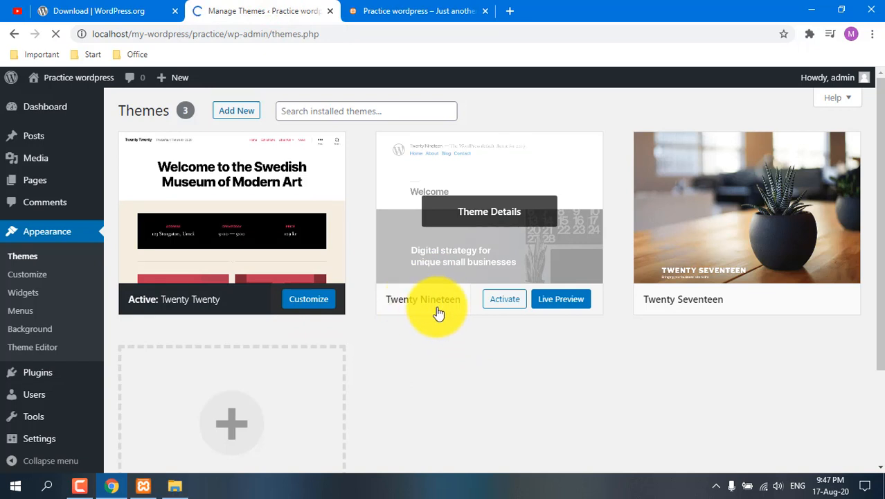
pyautogui.click(507, 302)
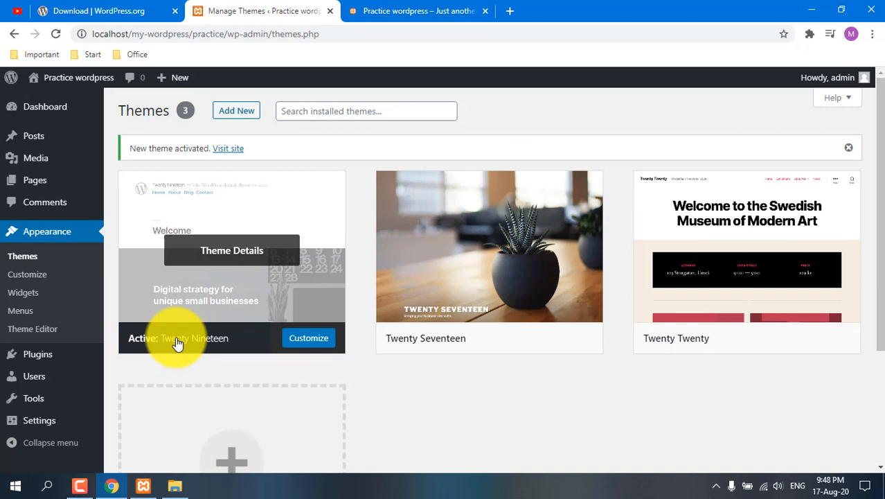
# Step: Reload the site's home page in its own browser tab and review it with the newly activated theme
pyautogui.click(408, 7)
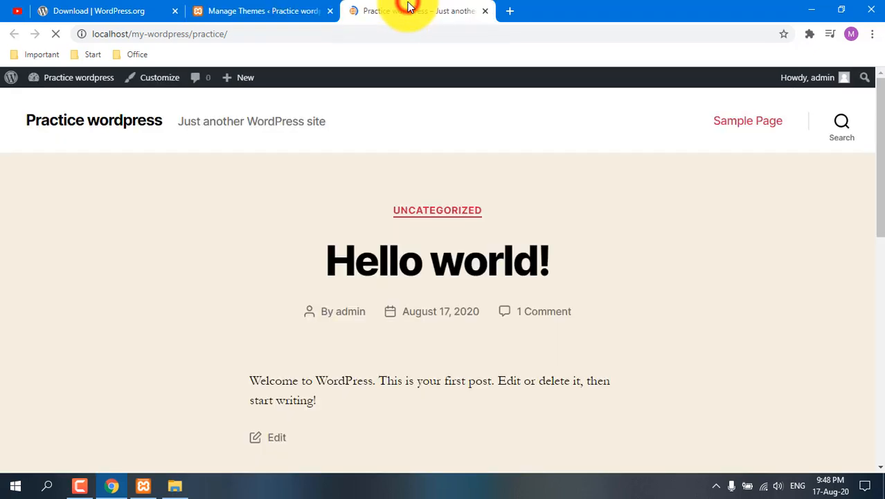
pyautogui.click(55, 34)
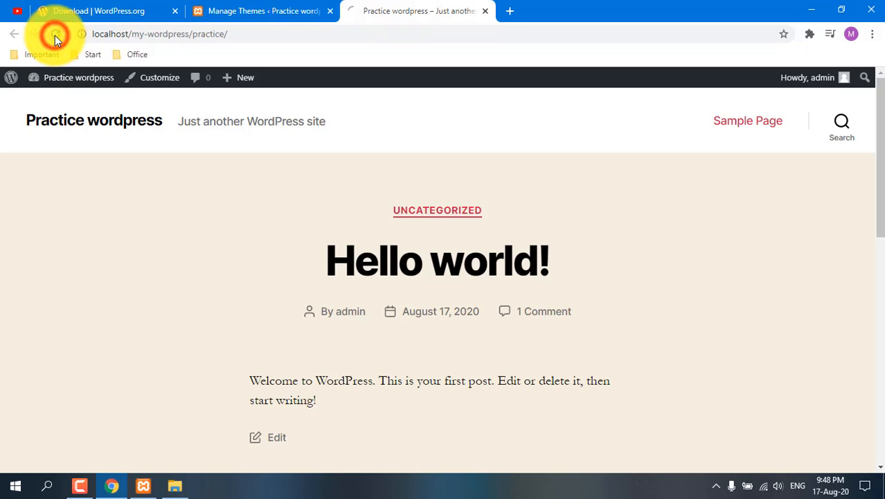
pyautogui.click(55, 36)
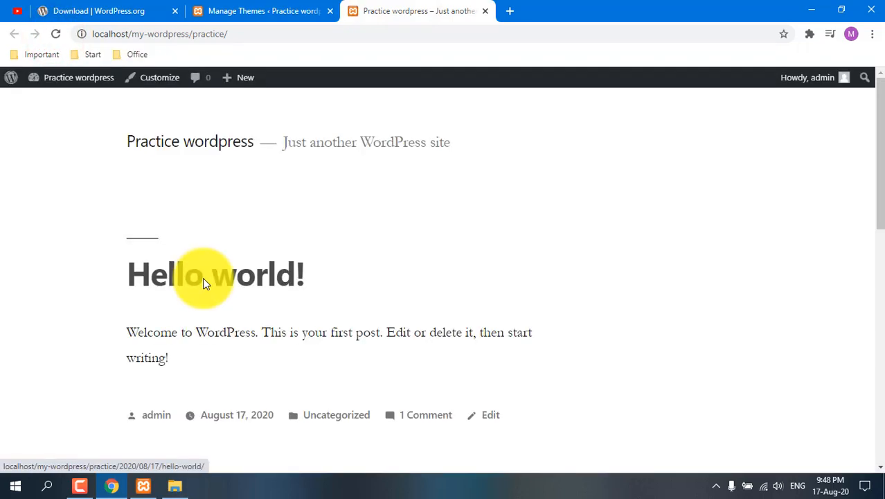
pyautogui.scroll(-1, 392, 184)
pyautogui.scroll(-2, 270, 350)
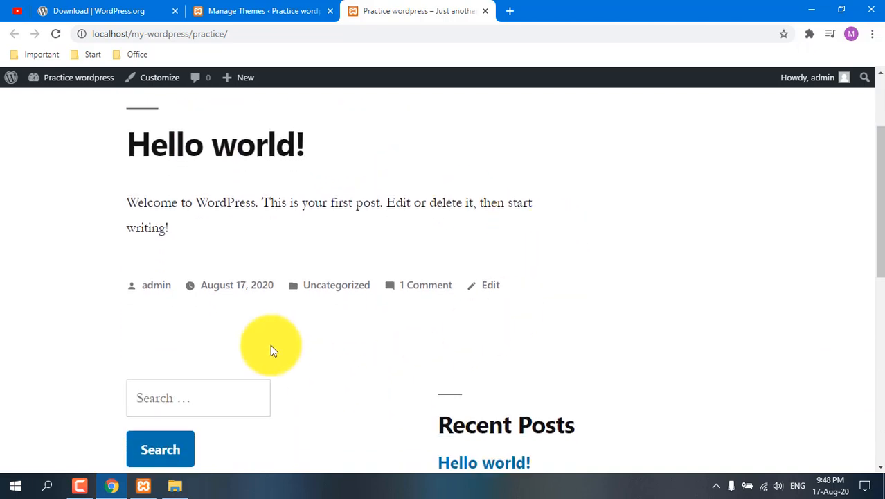
pyautogui.scroll(3, 197, 194)
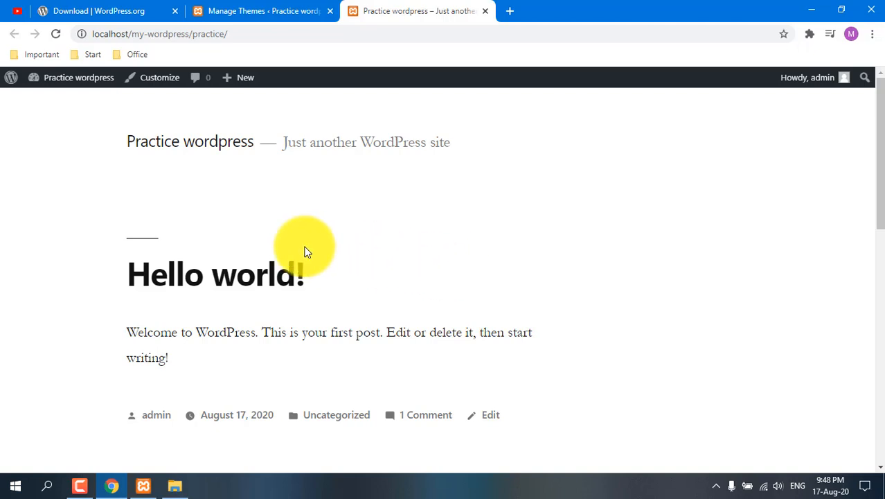
# Step: Go from the site's home page back to the WordPress admin dashboard
pyautogui.moveTo(78, 82)
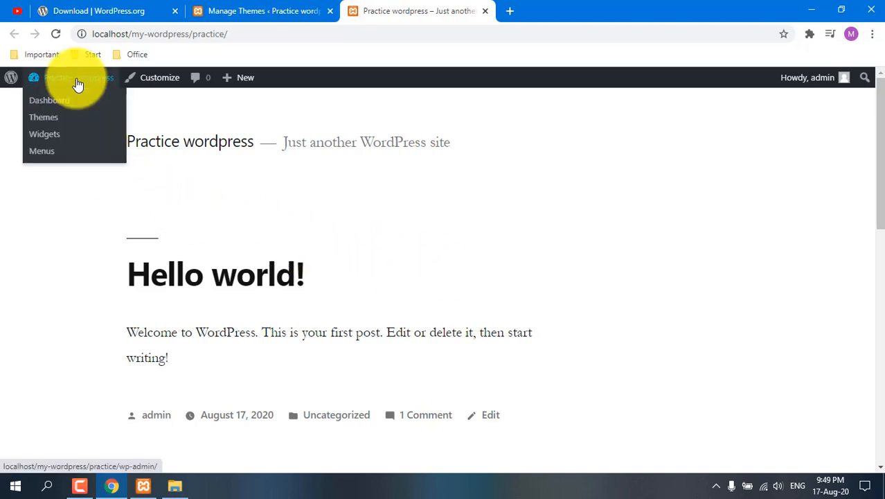
pyautogui.click(53, 103)
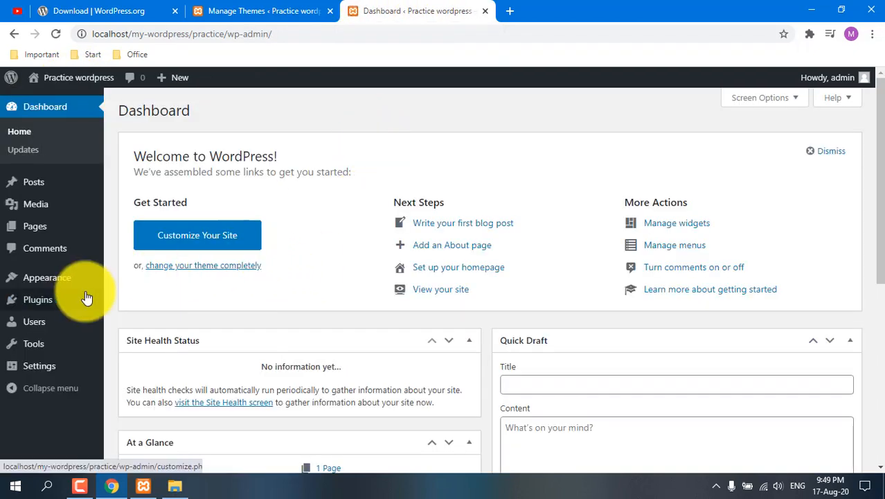
pyautogui.moveTo(56, 297)
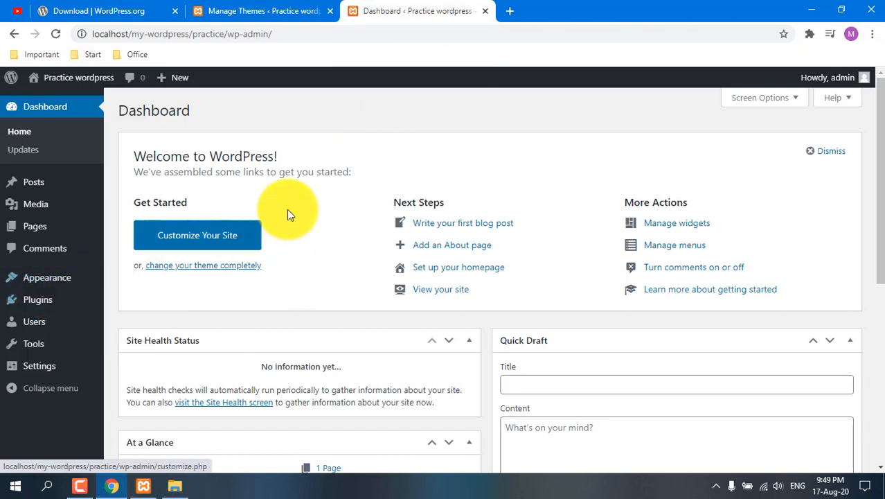